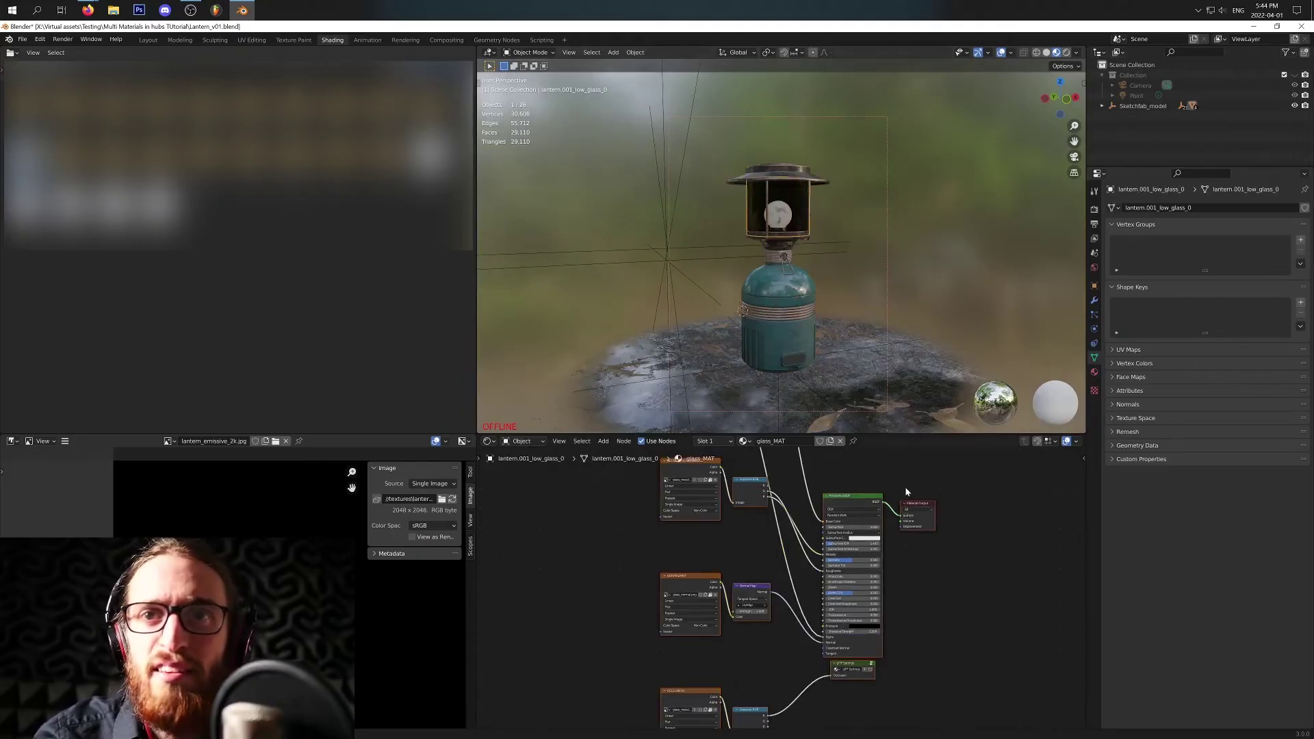
- Pan the glass_MAT node tree and zoom the 3D view in on the lantern glass and bulb
{"action": "middle_click_drag", "start_coordinate": [905, 487], "coordinate": [966, 540]}
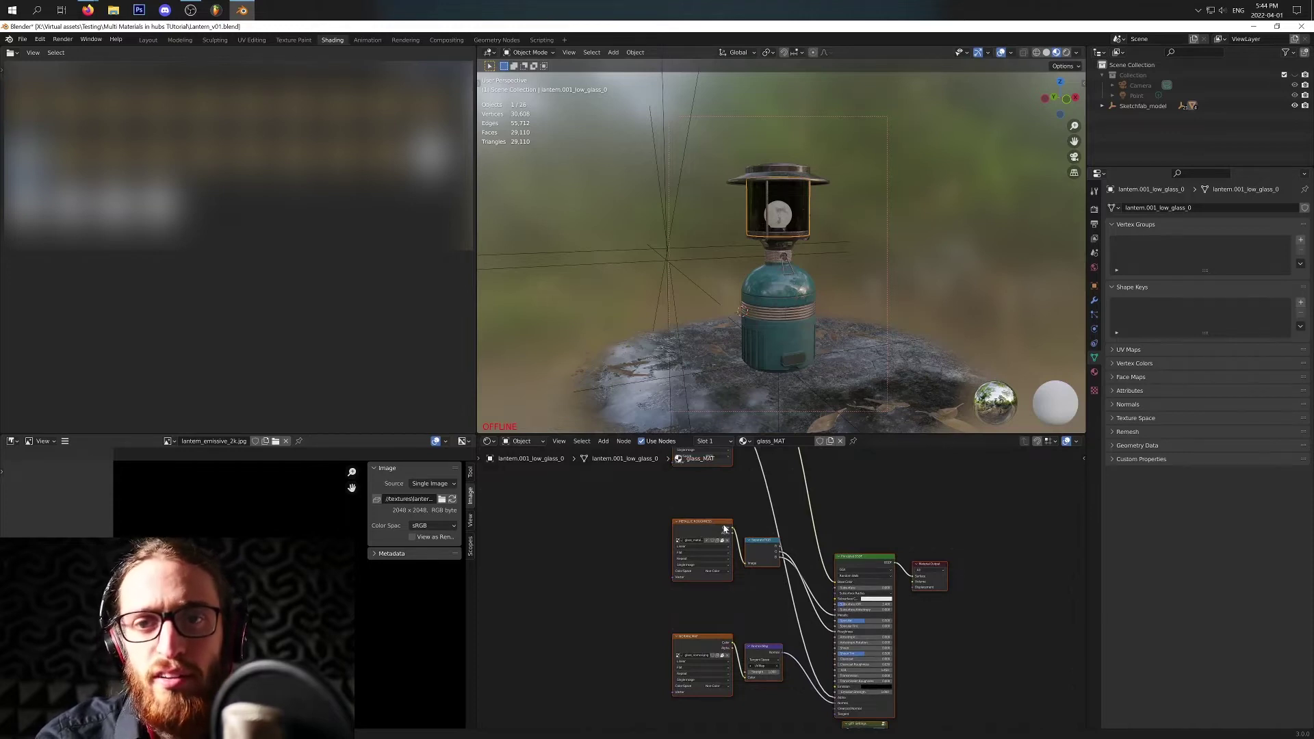
{"action": "scroll", "coordinate": [772, 257], "scroll_direction": "up", "scroll_amount": 5}
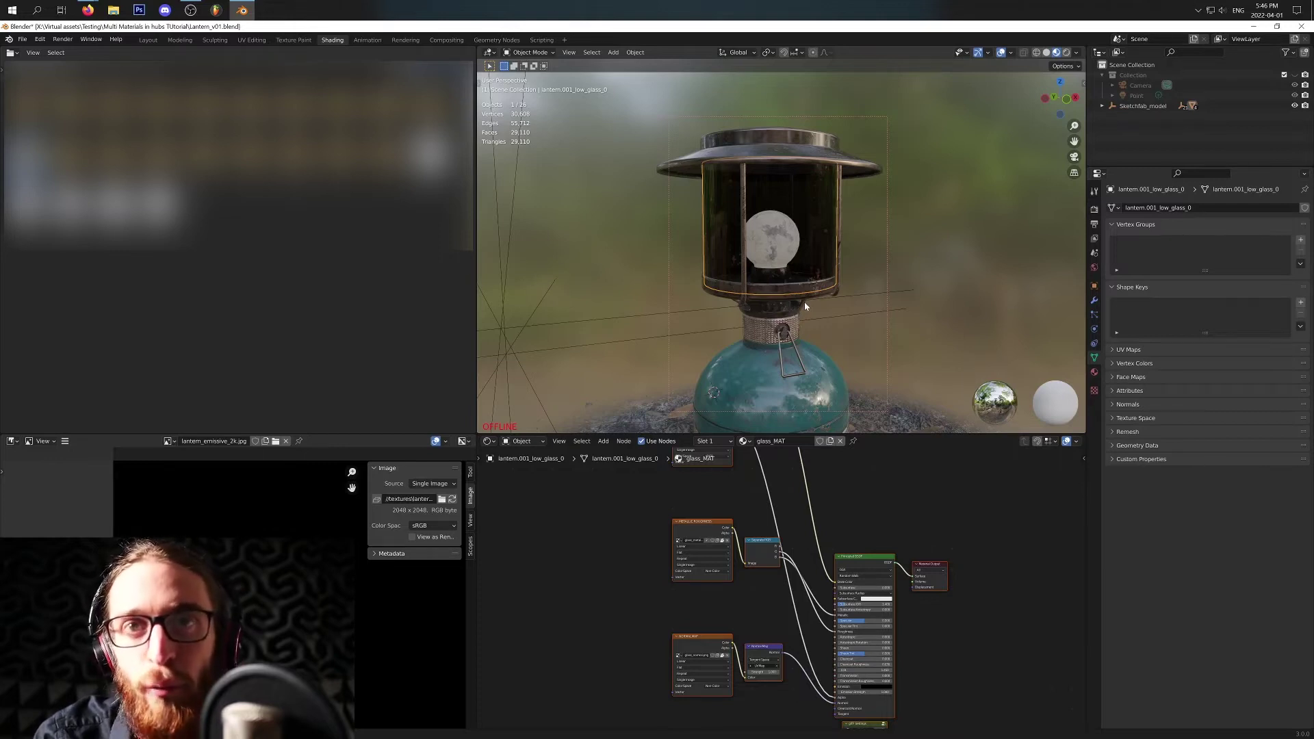
- Select the BASE COLOR texture node and display glass_baseColor.png's alpha channel in the Image Editor
{"action": "scroll", "coordinate": [792, 241], "scroll_direction": "up", "scroll_amount": 4}
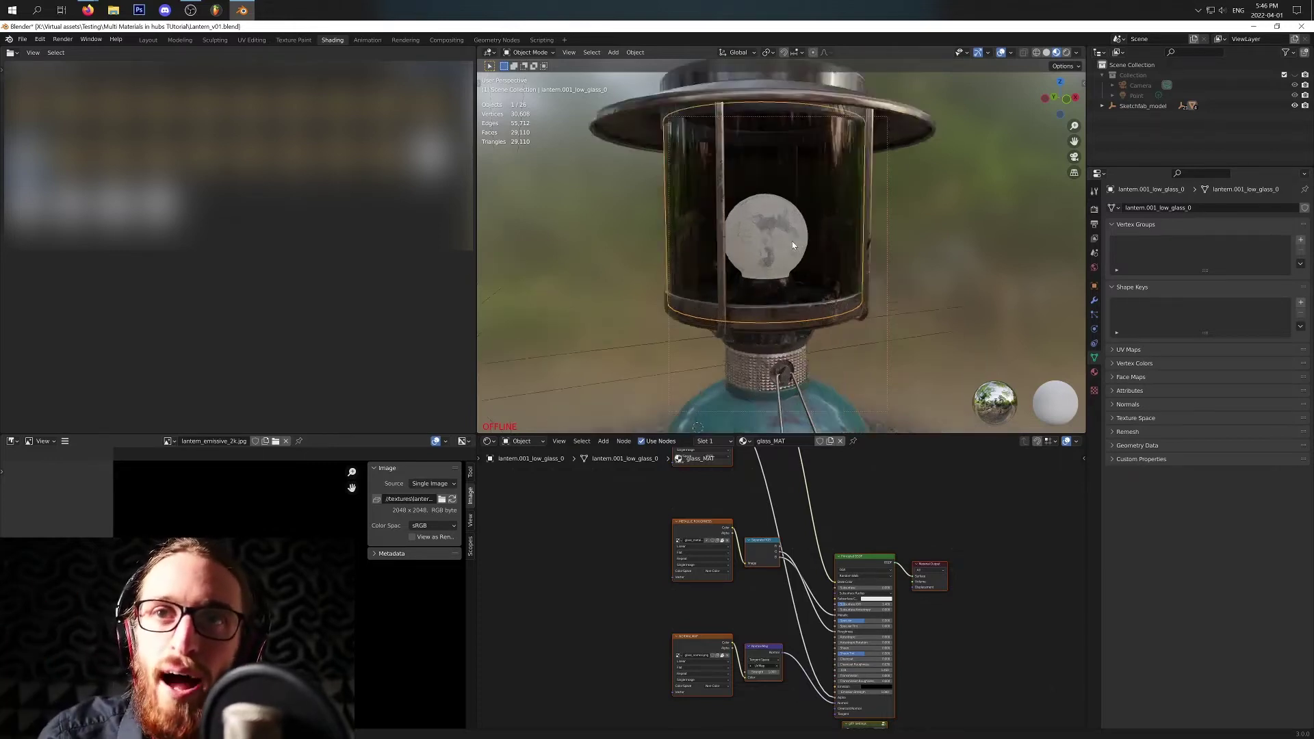
{"action": "middle_click_drag", "start_coordinate": [780, 253], "coordinate": [858, 260]}
{"action": "middle_click_drag", "start_coordinate": [948, 614], "coordinate": [850, 725], "text": "ctrl"}
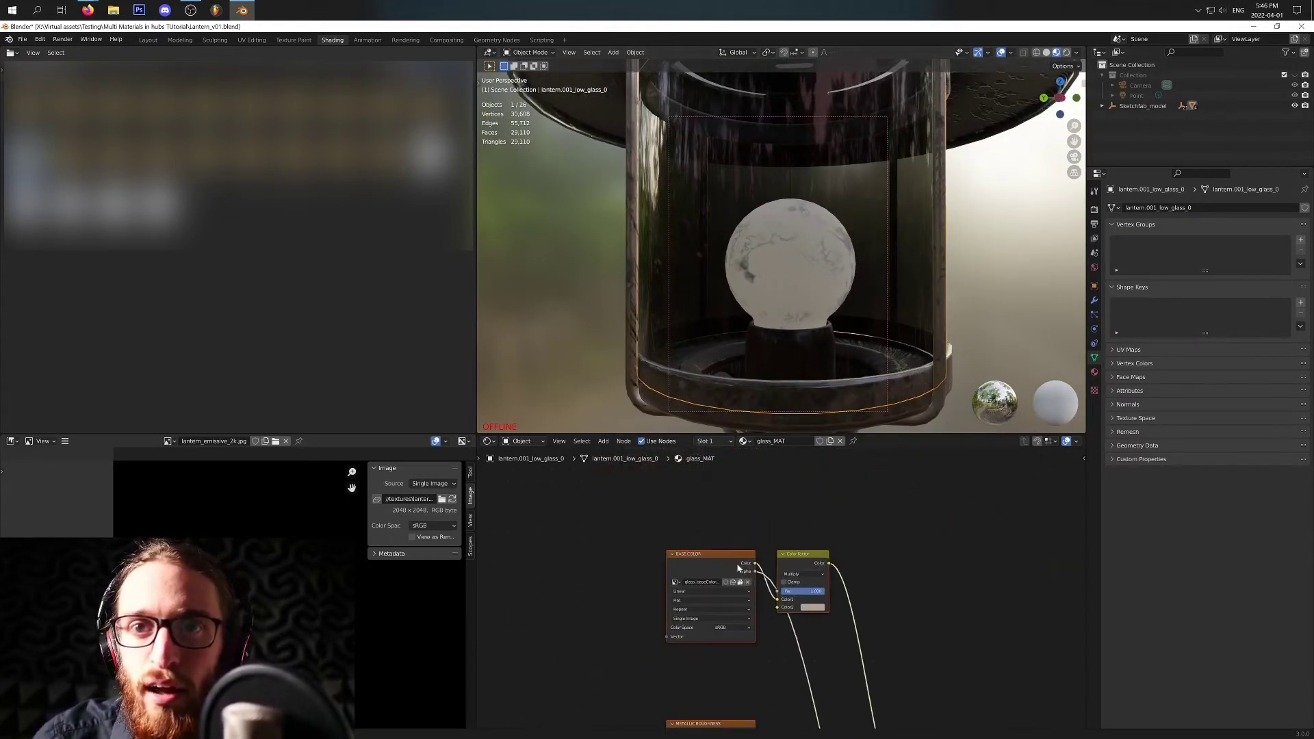
{"action": "left_click_drag", "start_coordinate": [719, 547], "coordinate": [692, 573]}
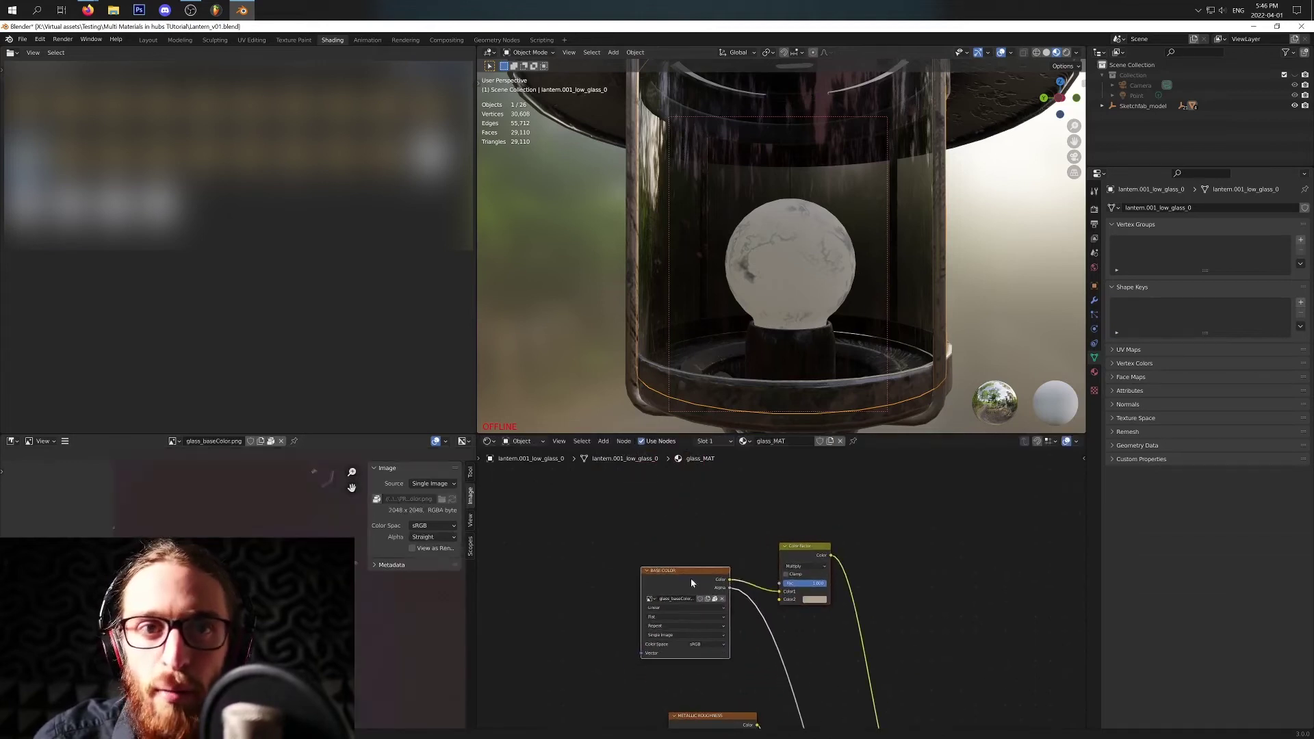
{"action": "scroll", "coordinate": [230, 534], "scroll_direction": "up", "scroll_amount": 3}
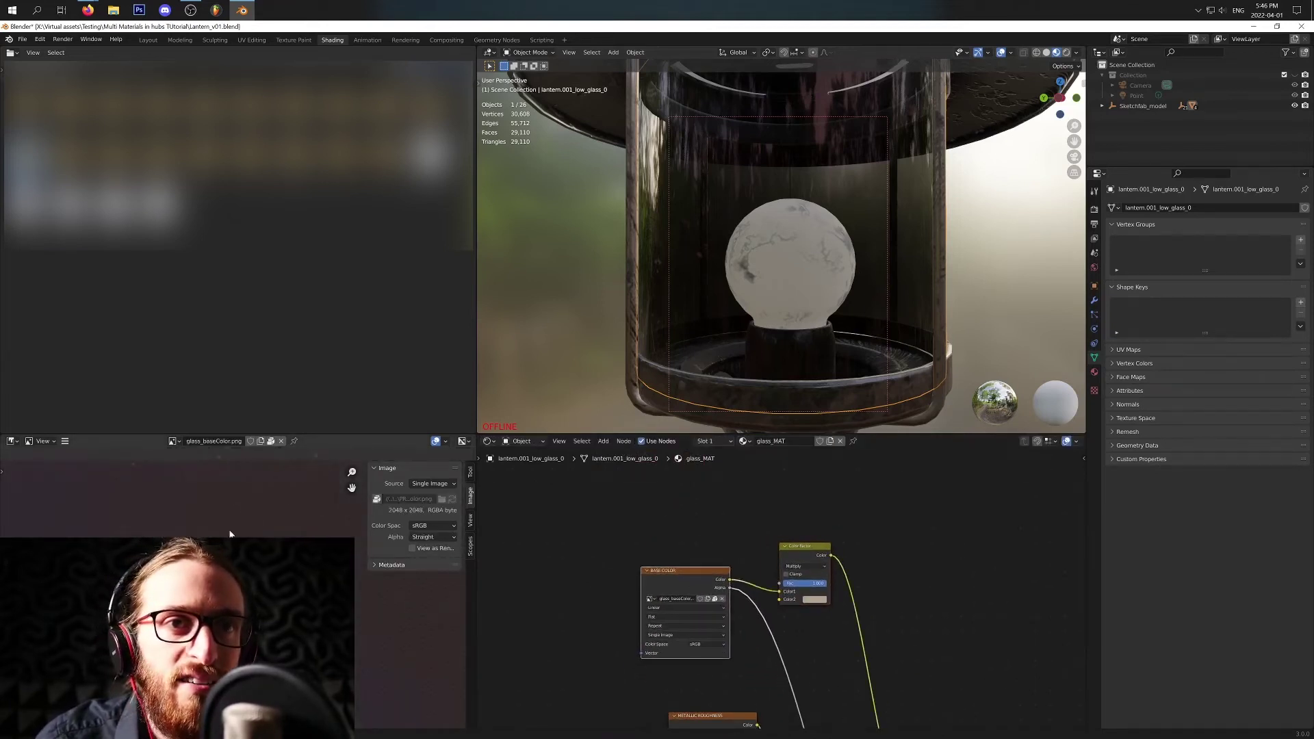
{"action": "left_click", "coordinate": [463, 441]}
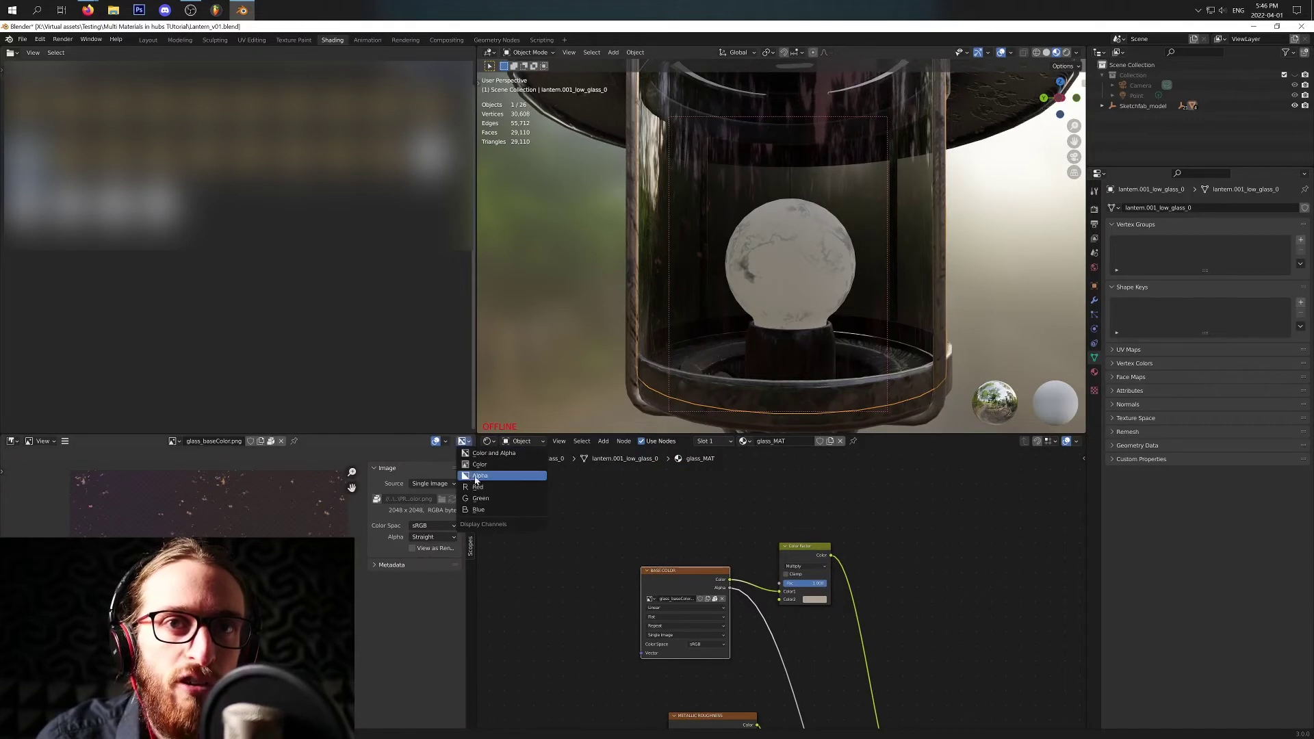
{"action": "left_click", "coordinate": [500, 478]}
{"action": "mouse_move", "coordinate": [351, 487]}
{"action": "left_mouse_down"}
{"action": "mouse_move", "coordinate": [373, 480]}
{"action": "mouse_move", "coordinate": [281, 473]}
{"action": "mouse_move", "coordinate": [351, 488]}
{"action": "left_mouse_up"}
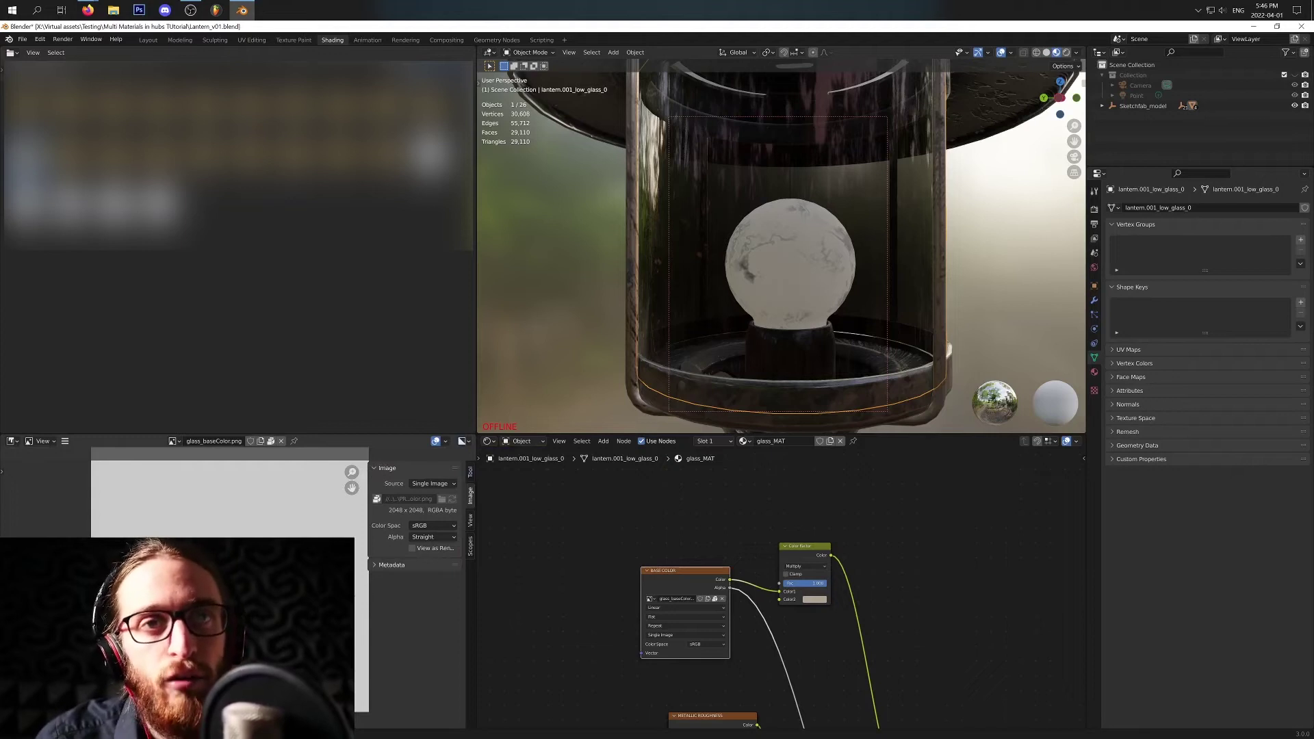
- Move the Base Color and Color Factor nodes down beside the Principled BSDF node
{"action": "left_click_drag", "start_coordinate": [694, 593], "coordinate": [697, 606]}
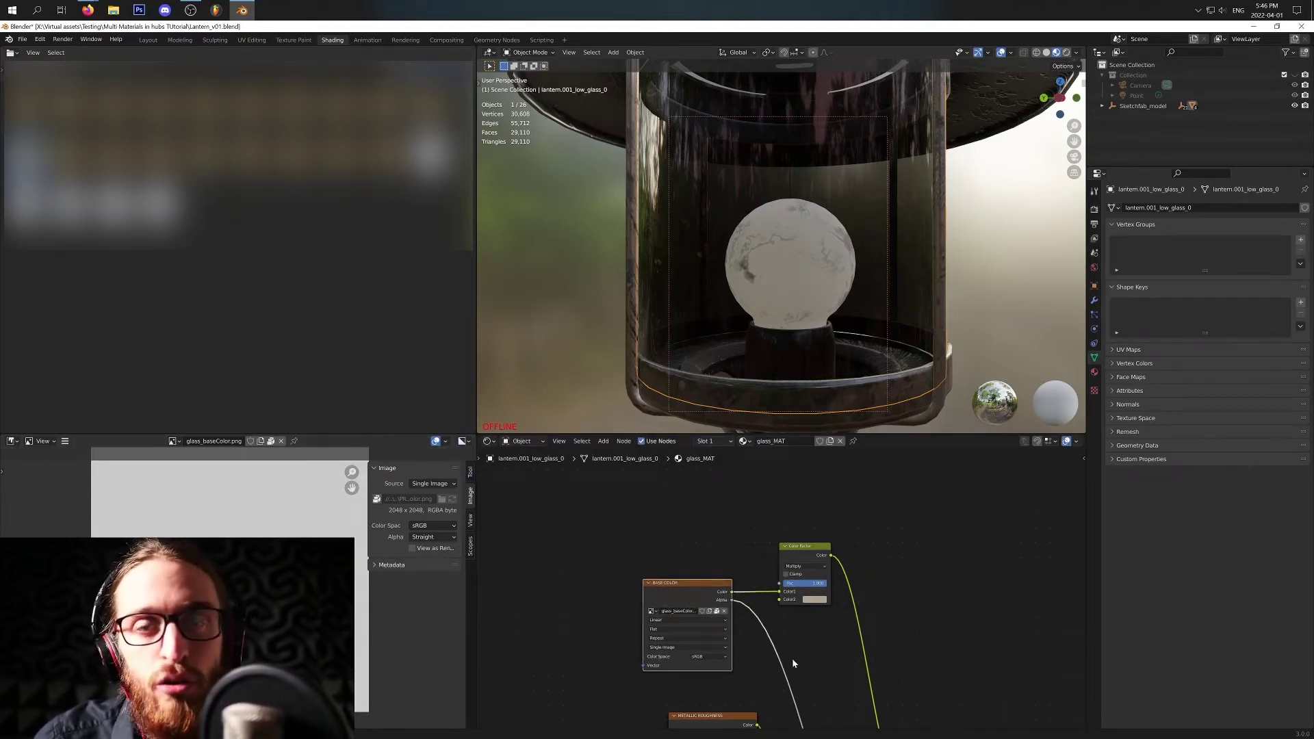
{"action": "middle_click_drag", "start_coordinate": [794, 664], "coordinate": [716, 559]}
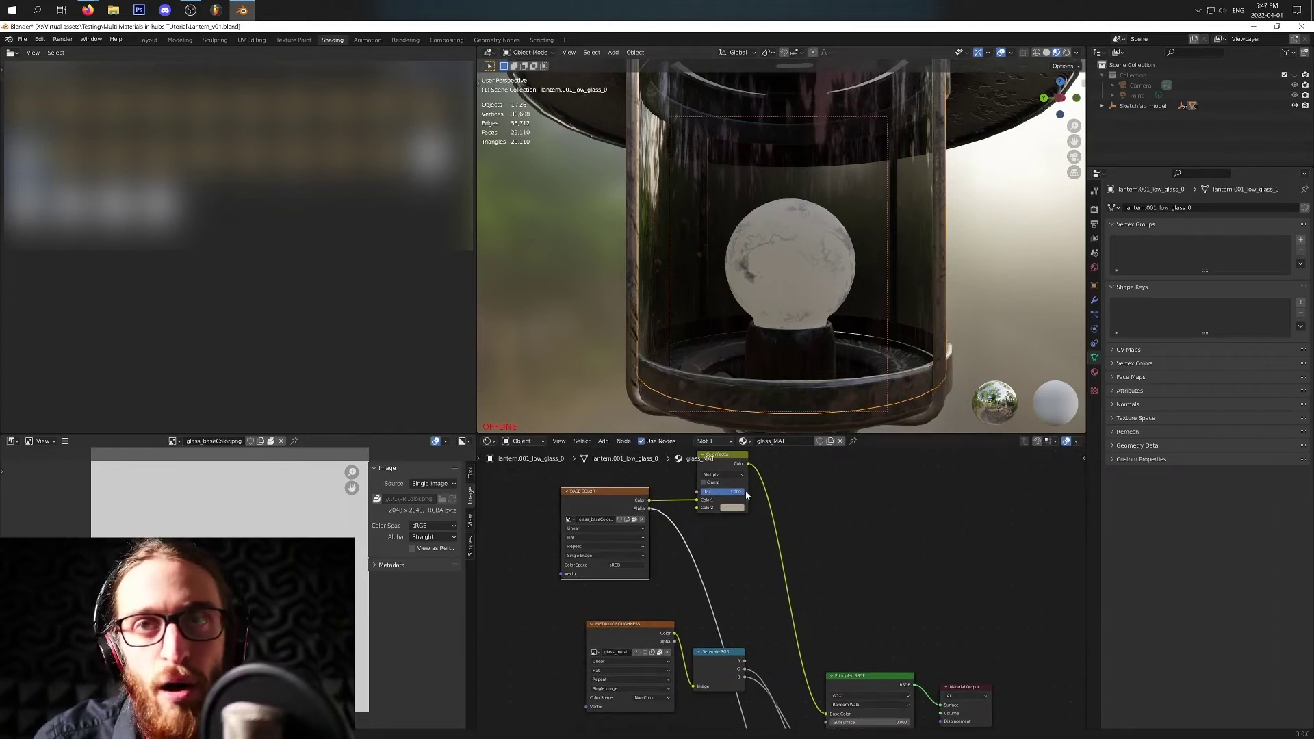
{"action": "middle_click_drag", "start_coordinate": [861, 674], "coordinate": [825, 635]}
{"action": "scroll", "coordinate": [669, 645], "scroll_direction": "down", "scroll_amount": 5, "text": "shift"}
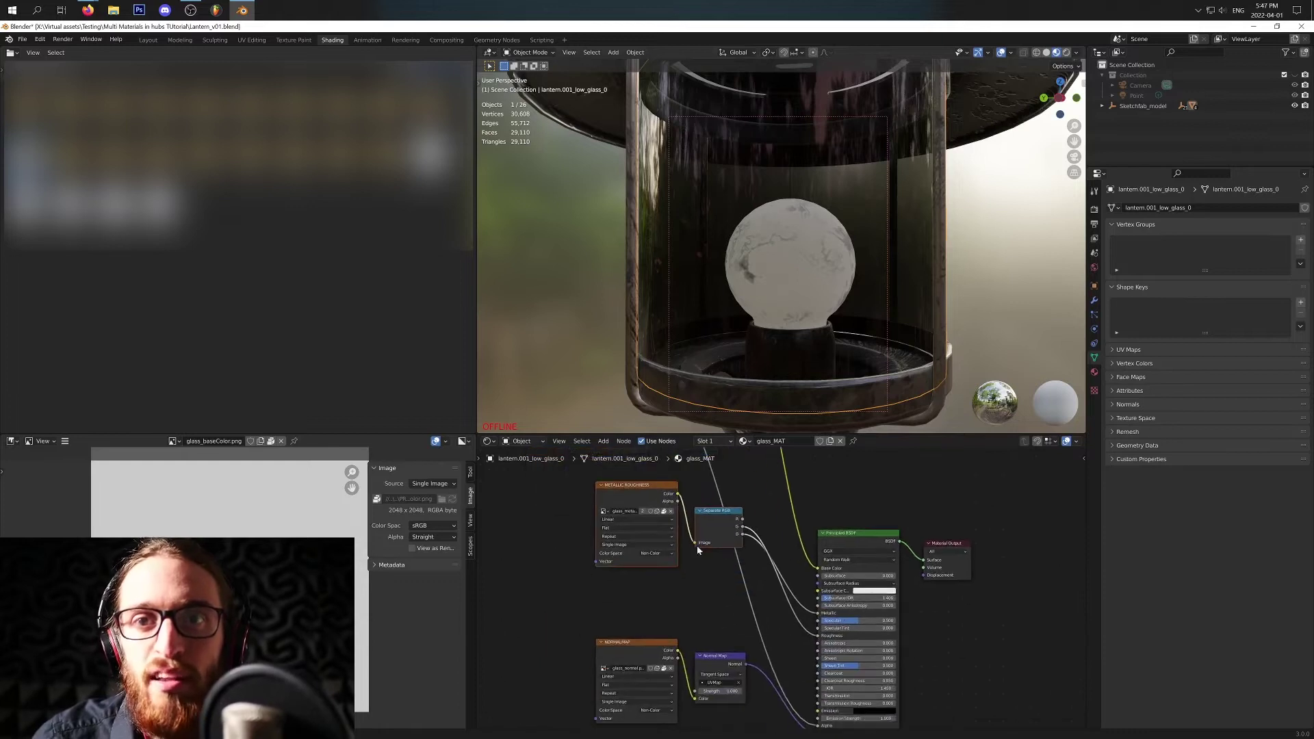
{"action": "left_click_drag", "start_coordinate": [571, 574], "coordinate": [740, 621]}
{"action": "scroll", "coordinate": [586, 616], "scroll_direction": "down", "scroll_amount": 3, "text": "shift"}
{"action": "scroll", "coordinate": [741, 621], "scroll_direction": "up", "scroll_amount": 1, "text": "shift"}
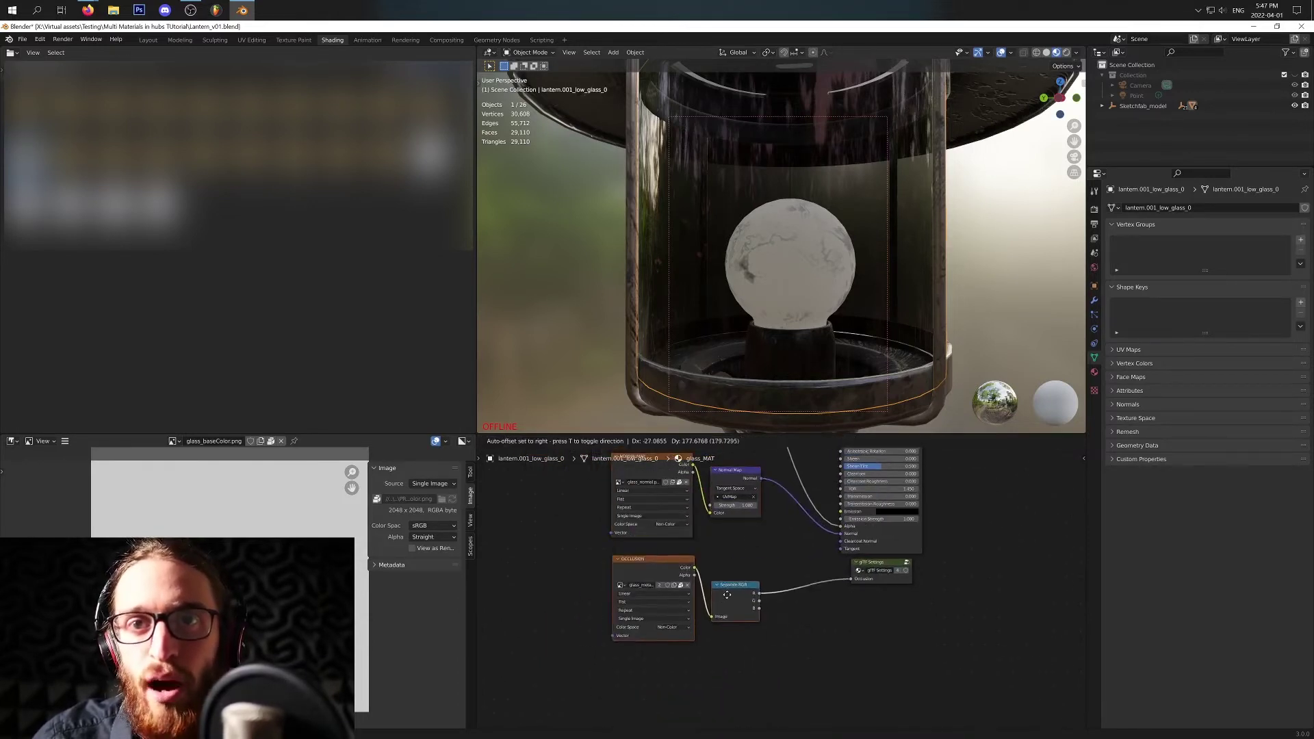
{"action": "scroll", "coordinate": [757, 546], "scroll_direction": "up", "scroll_amount": 8, "text": "shift"}
{"action": "left_click_drag", "start_coordinate": [614, 566], "coordinate": [769, 531]}
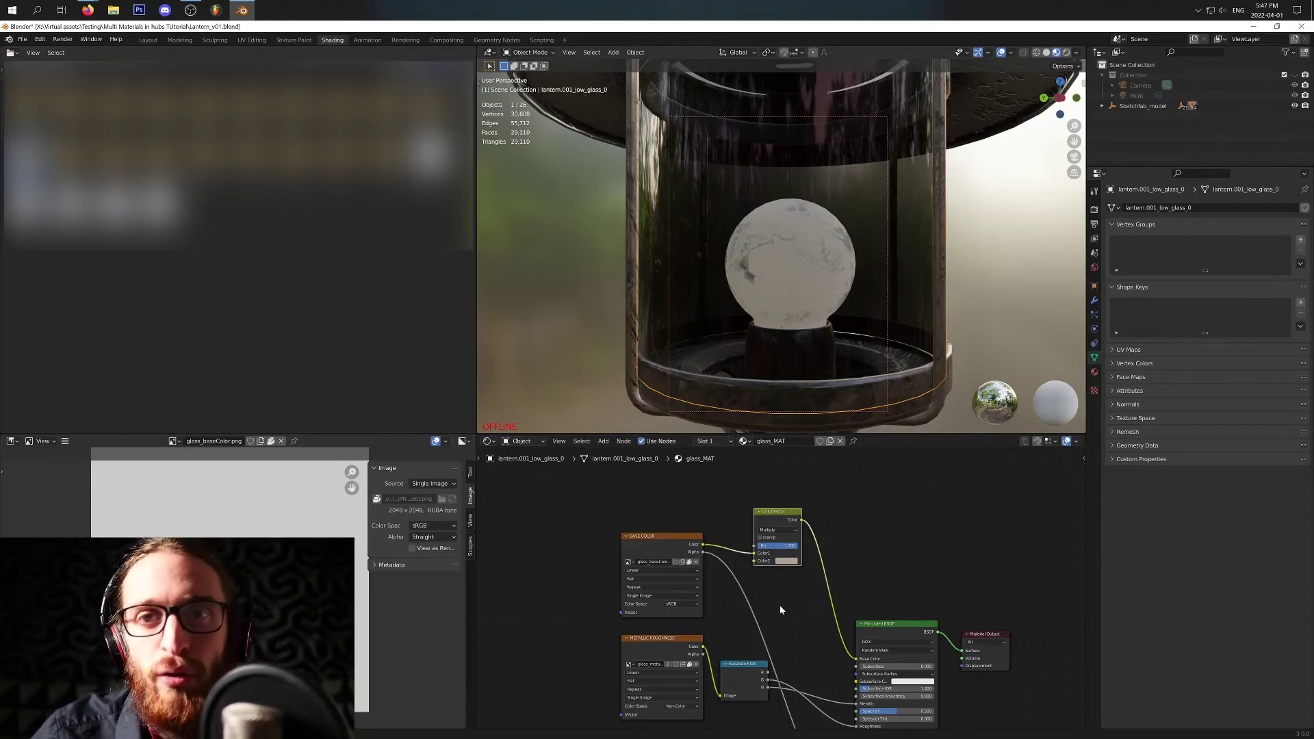
{"action": "left_click_drag", "start_coordinate": [778, 527], "coordinate": [791, 553]}
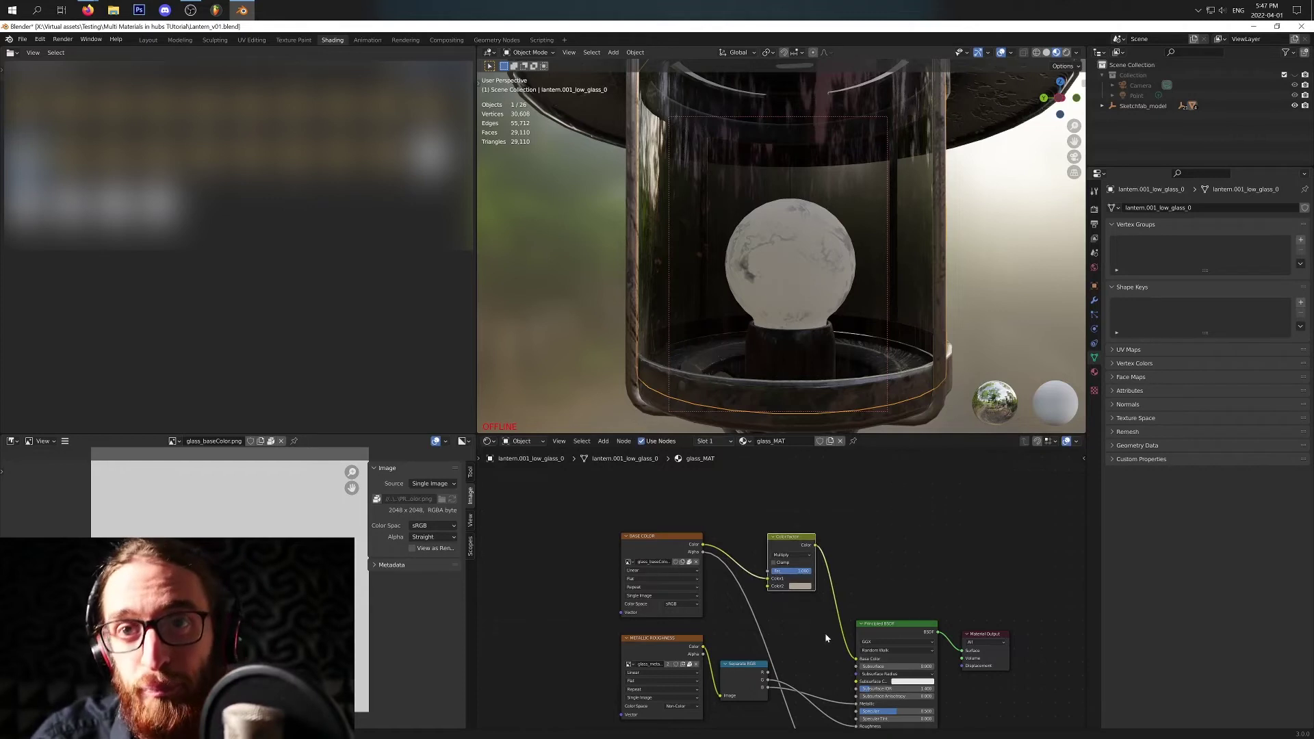
{"action": "middle_click_drag", "start_coordinate": [826, 637], "coordinate": [799, 501], "text": "ctrl"}
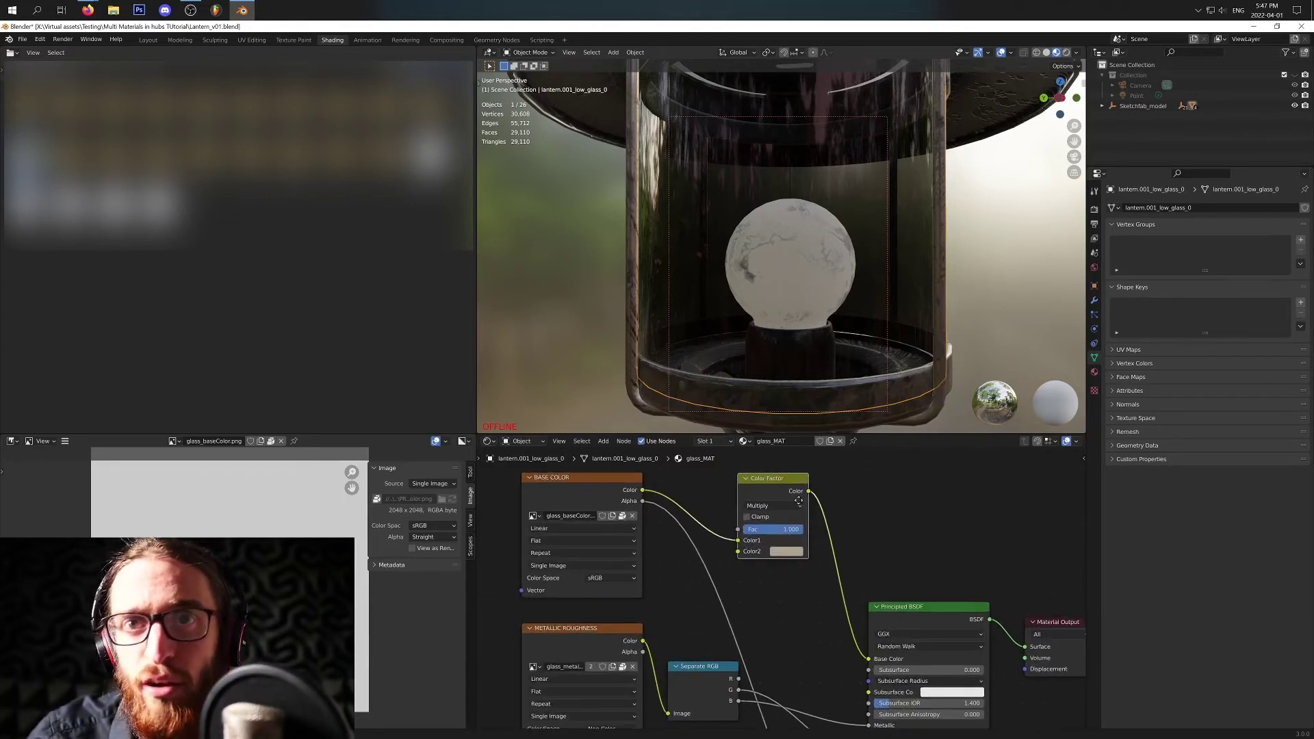
- Link the base colour texture's Color output straight to the Principled BSDF Base Color
{"action": "mouse_move", "coordinate": [799, 501]}
{"action": "left_mouse_down"}
{"action": "mouse_move", "coordinate": [815, 523]}
{"action": "mouse_move", "coordinate": [799, 516]}
{"action": "left_mouse_up"}
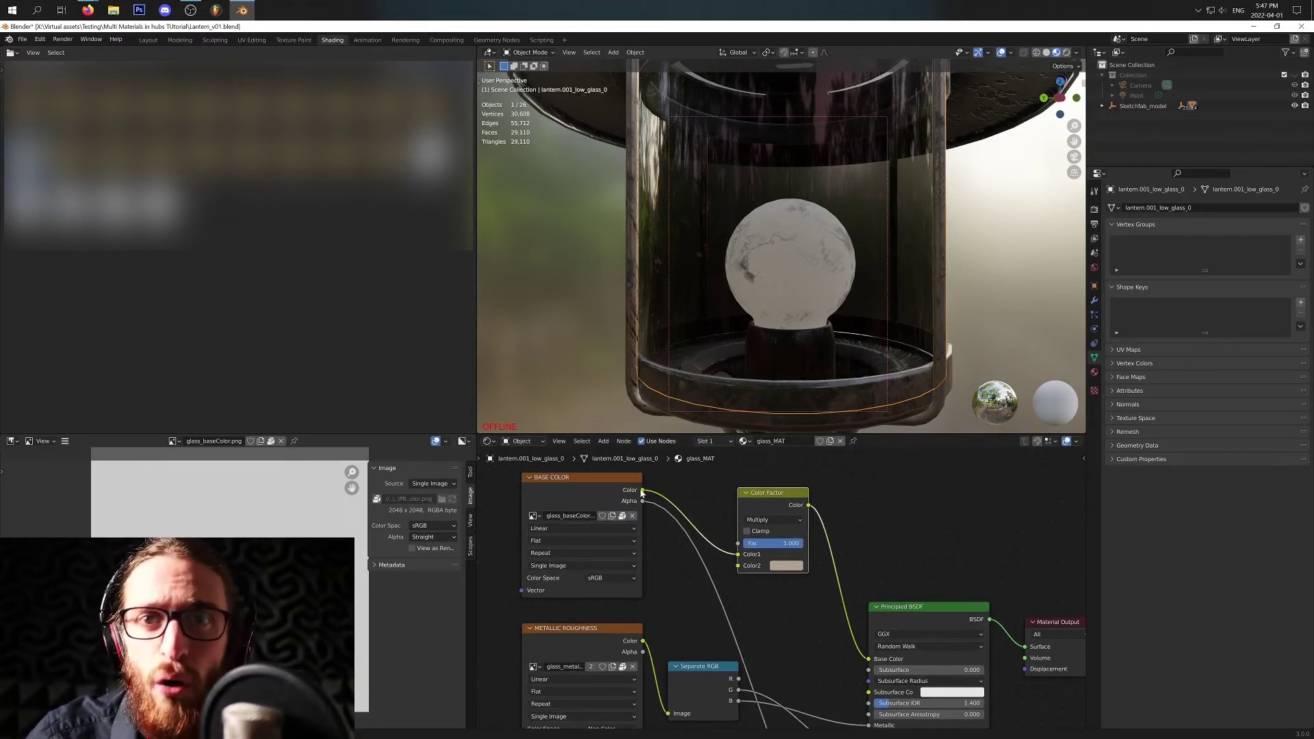
{"action": "left_click_drag", "start_coordinate": [642, 492], "coordinate": [869, 658]}
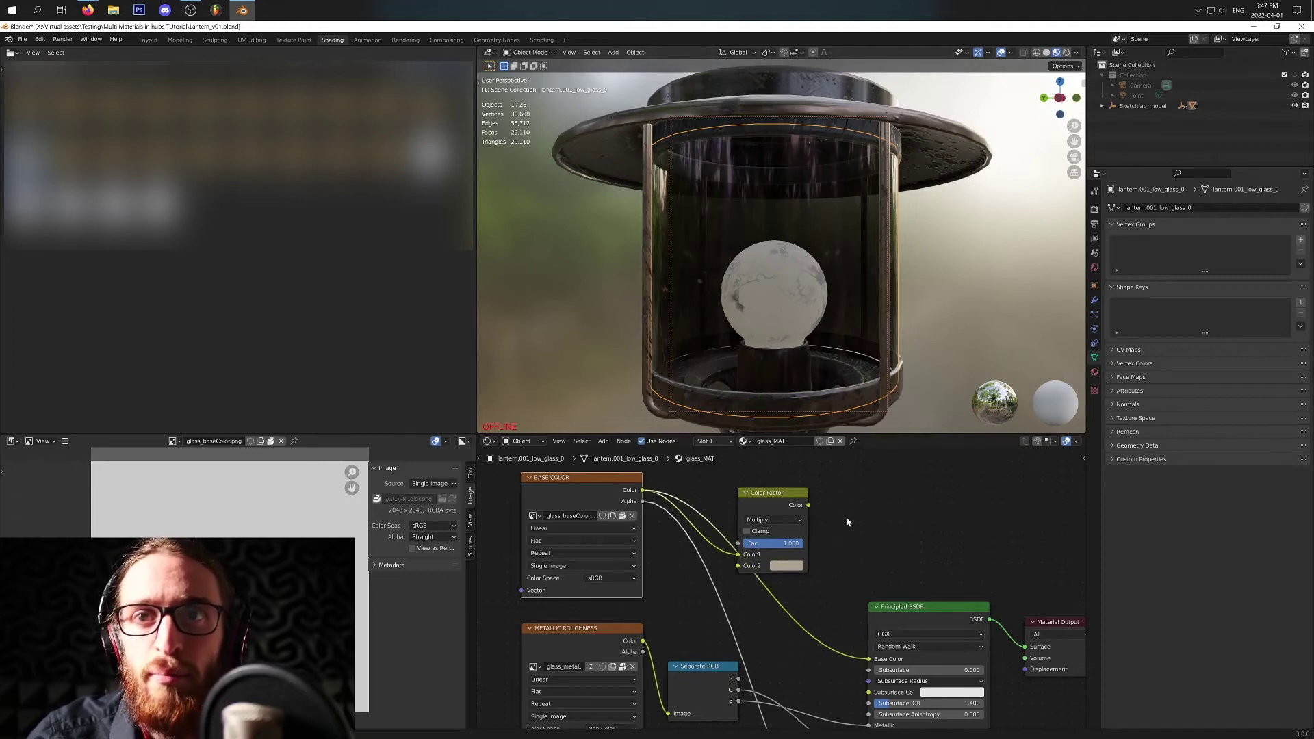
{"action": "scroll", "coordinate": [811, 240], "scroll_direction": "up", "scroll_amount": 5}
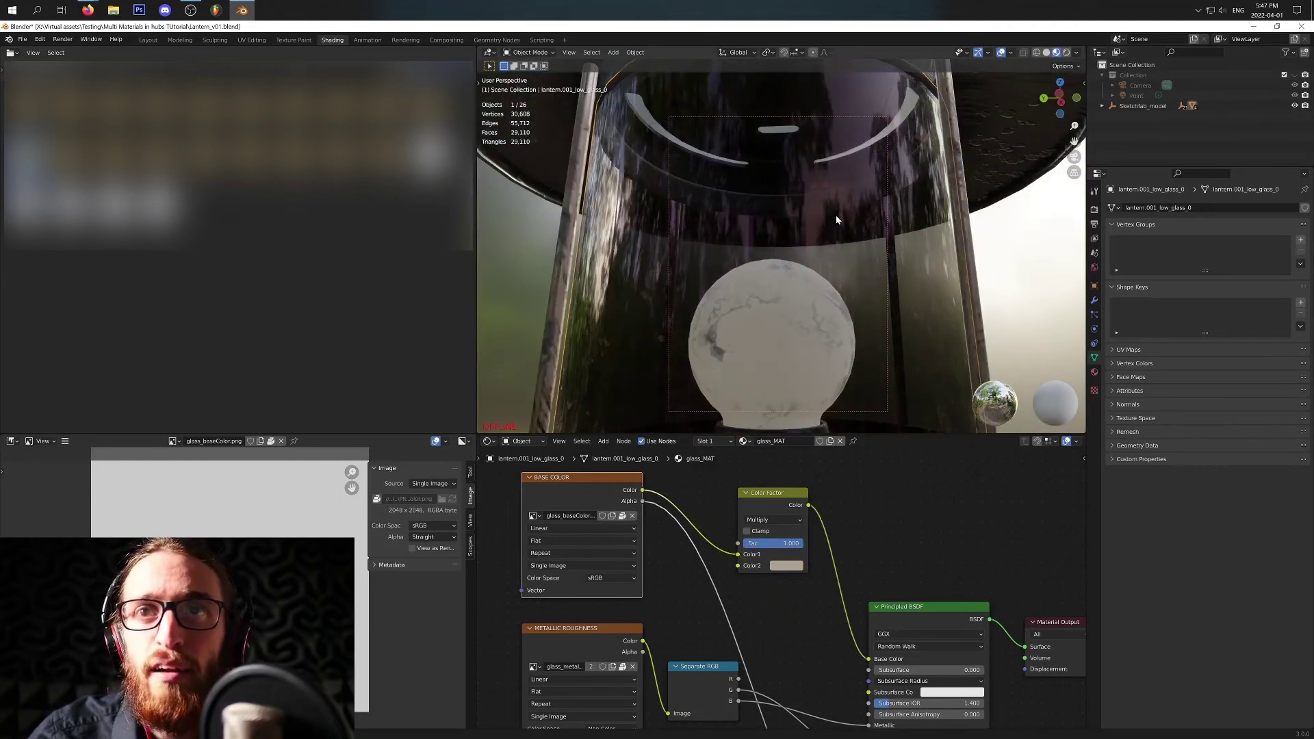
- Delete the Color Factor Multiply node and settle the Base Color node in place
{"action": "left_click_drag", "start_coordinate": [864, 463], "coordinate": [775, 540]}
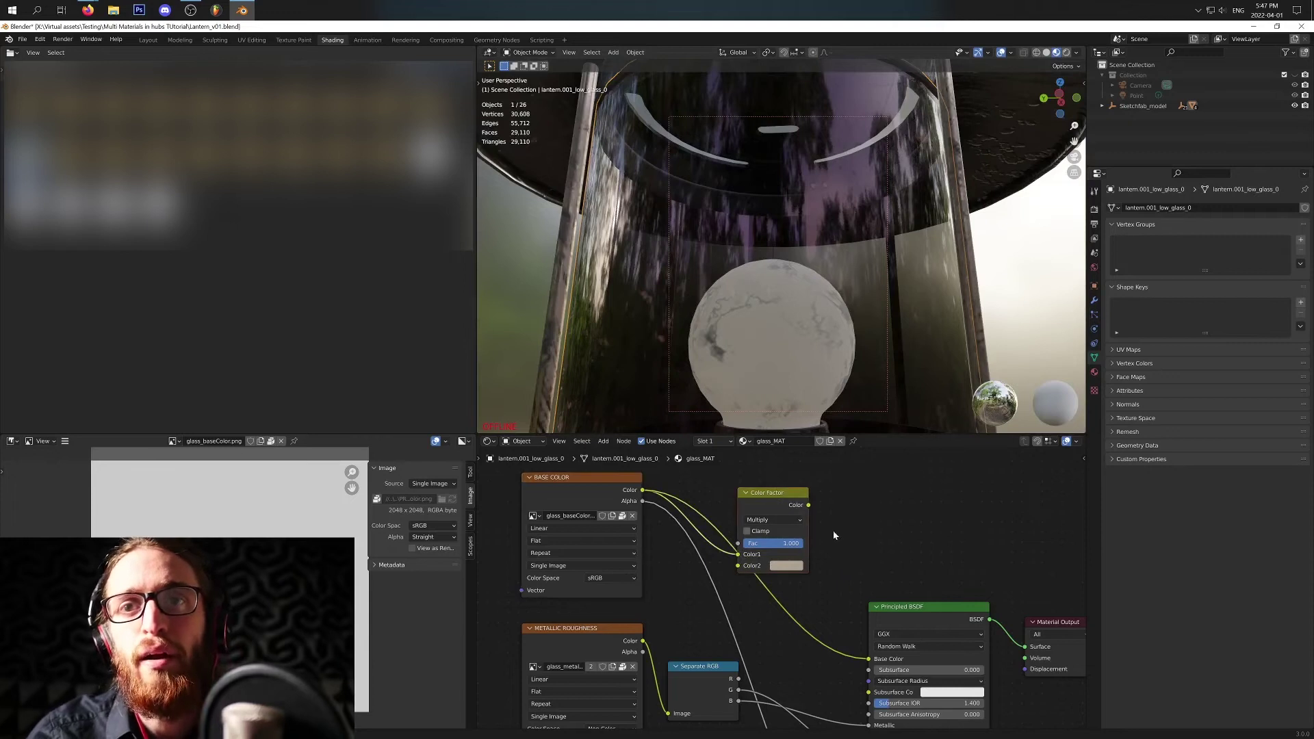
{"action": "key", "text": "x"}
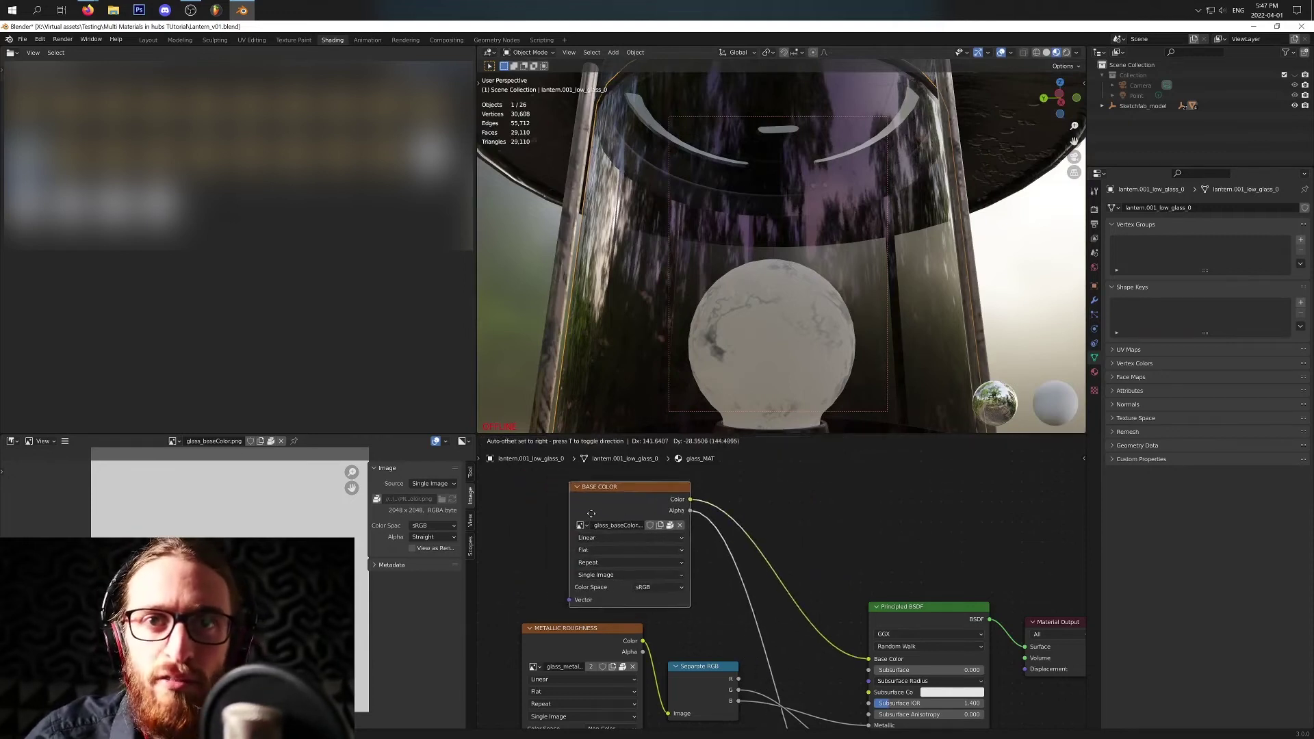
{"action": "left_click", "coordinate": [772, 610]}
{"action": "scroll", "coordinate": [771, 610], "scroll_direction": "down", "scroll_amount": 2}
- Pan the node view and frame the selected lantern glass in the 3D view
{"action": "middle_click_drag", "start_coordinate": [803, 705], "coordinate": [803, 614]}
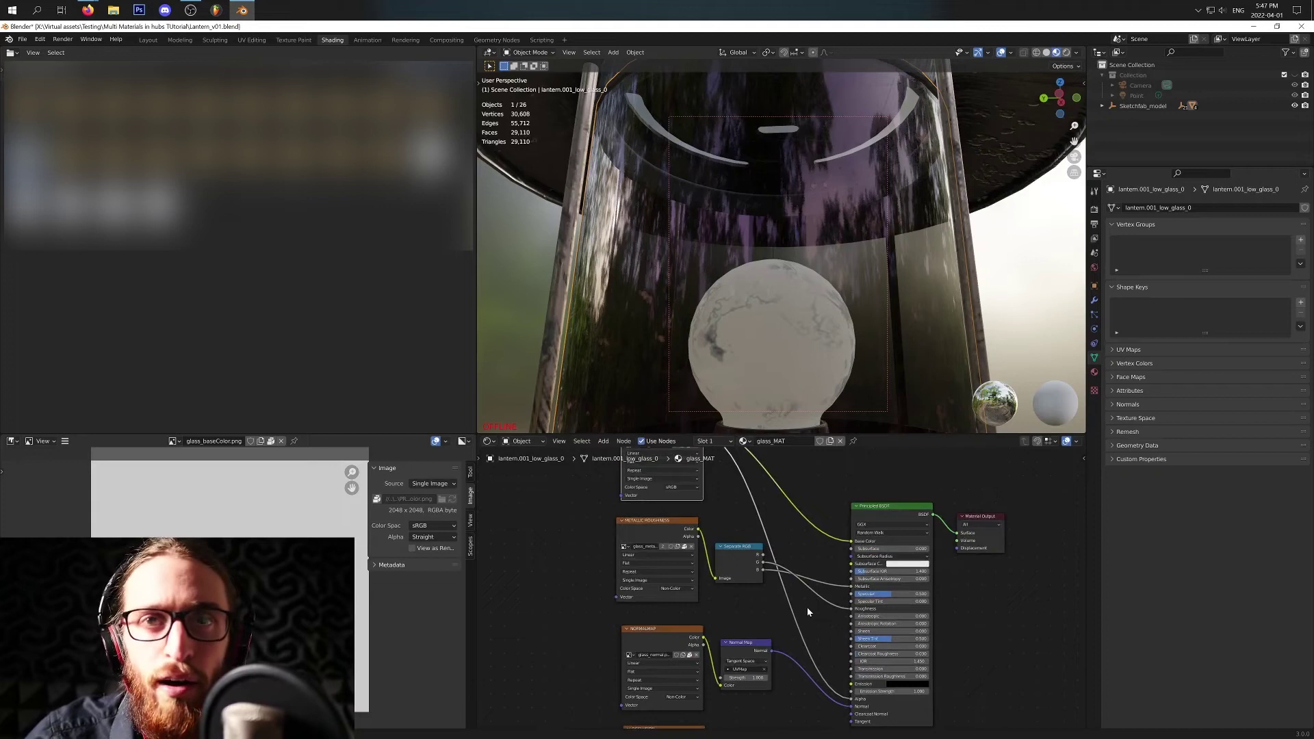
{"action": "scroll", "coordinate": [807, 606], "scroll_direction": "down", "scroll_amount": 2}
{"action": "middle_click_drag", "start_coordinate": [806, 624], "coordinate": [809, 601]}
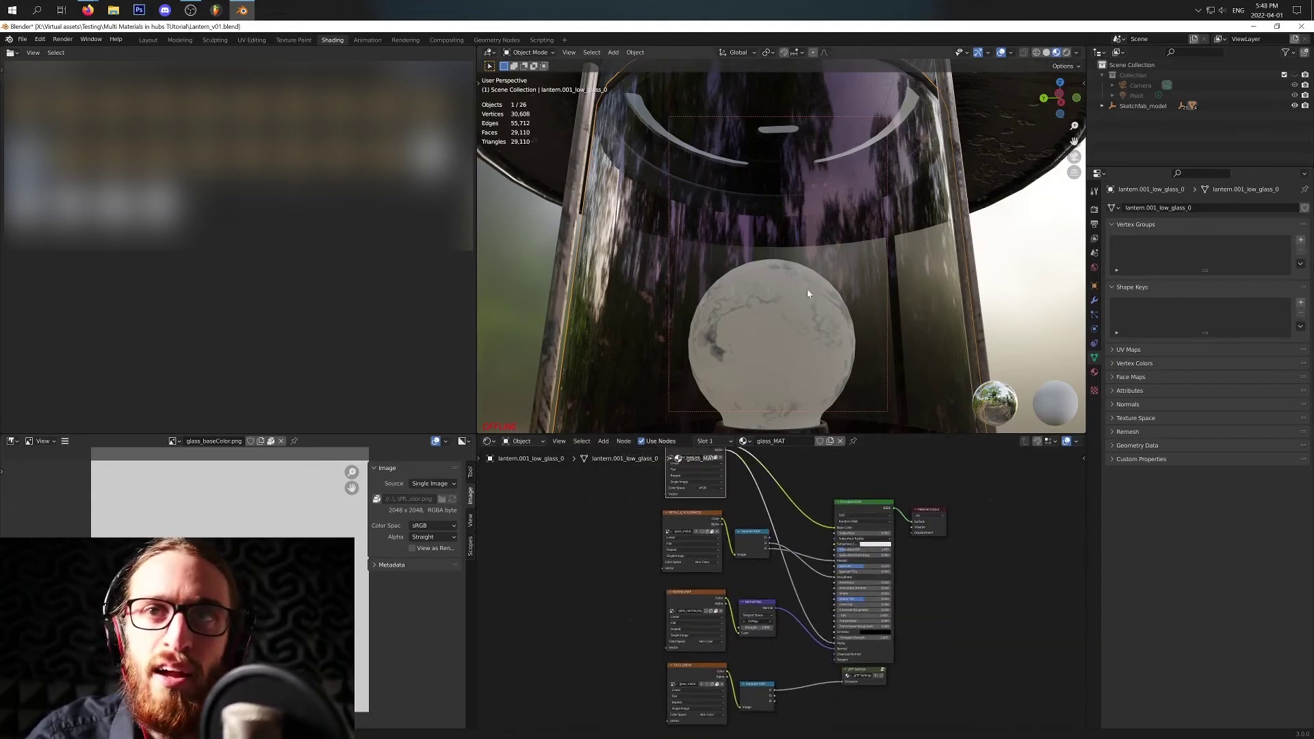
{"action": "scroll", "coordinate": [809, 293], "scroll_direction": "down", "scroll_amount": 2}
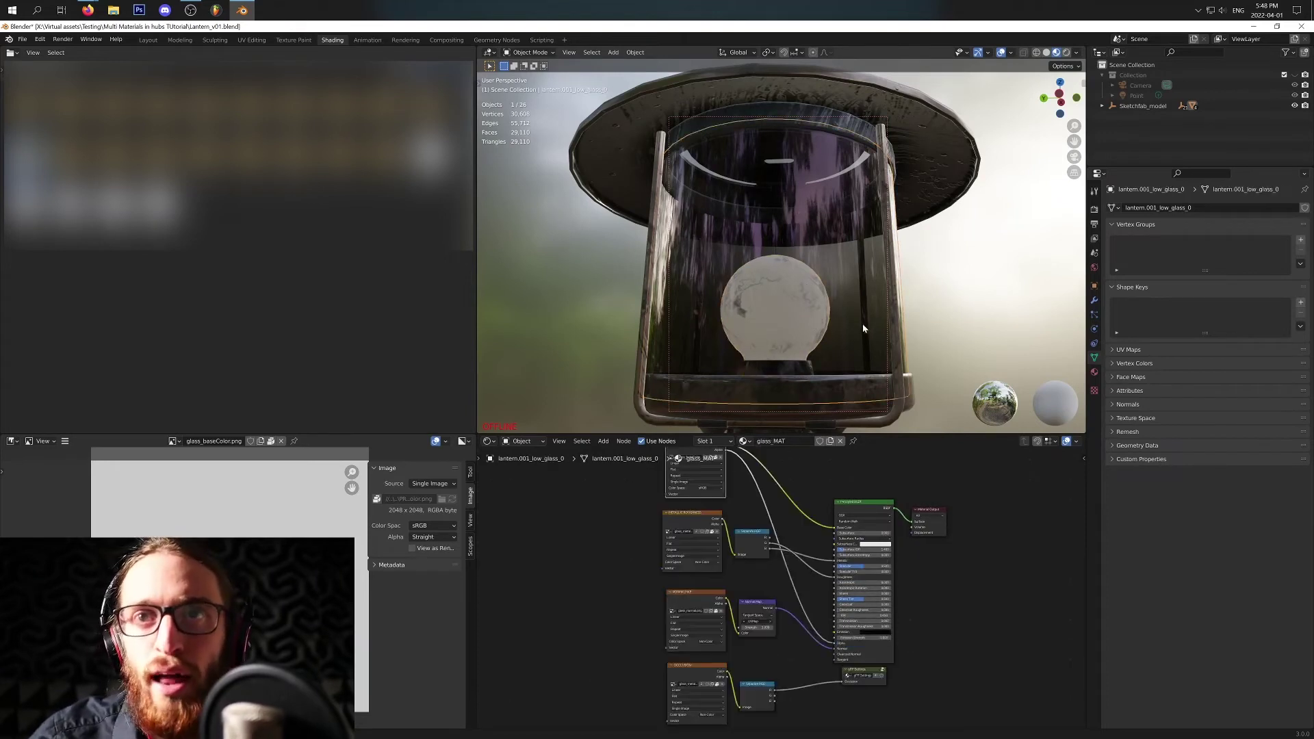
{"action": "key", "text": "KP_Decimal"}
{"action": "scroll", "coordinate": [753, 582], "scroll_direction": "up", "scroll_amount": 3}
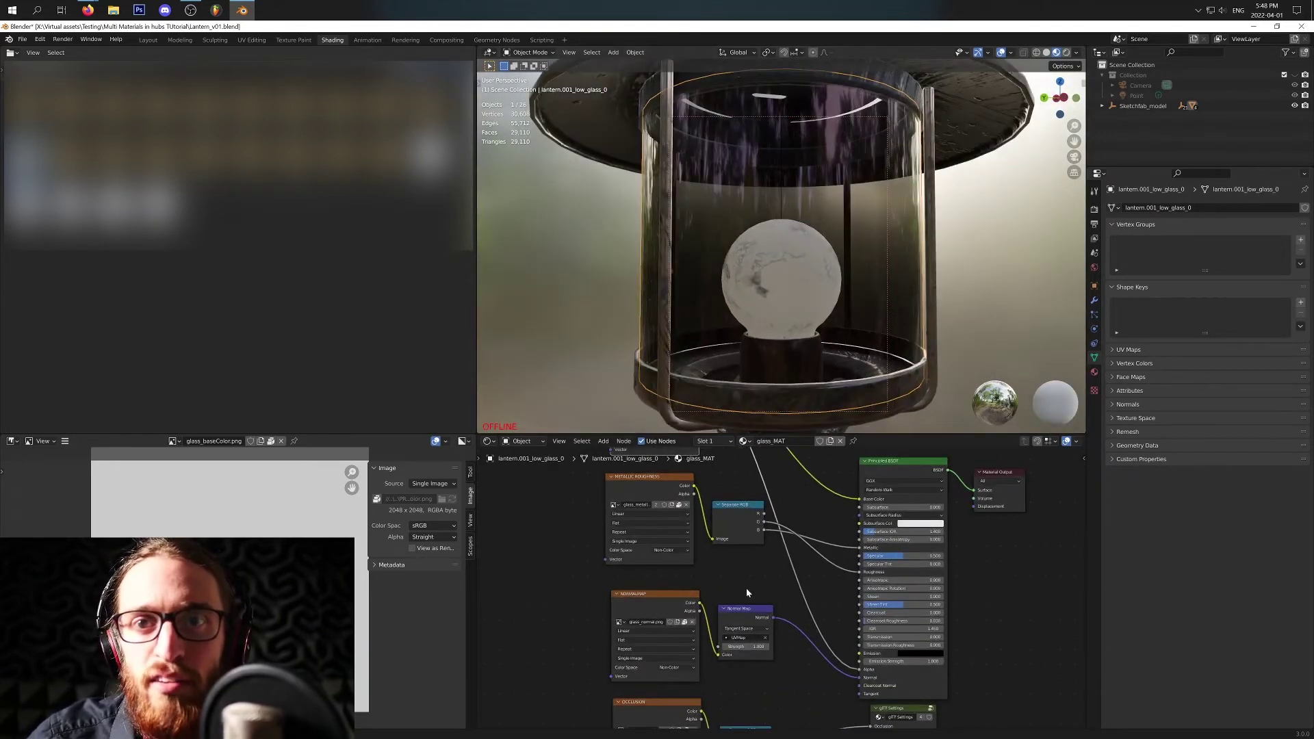
- Inspect the NORMALMAP, OCCLUSION and Separate RGB nodes feeding the Principled BSDF
{"action": "left_click", "coordinate": [774, 565]}
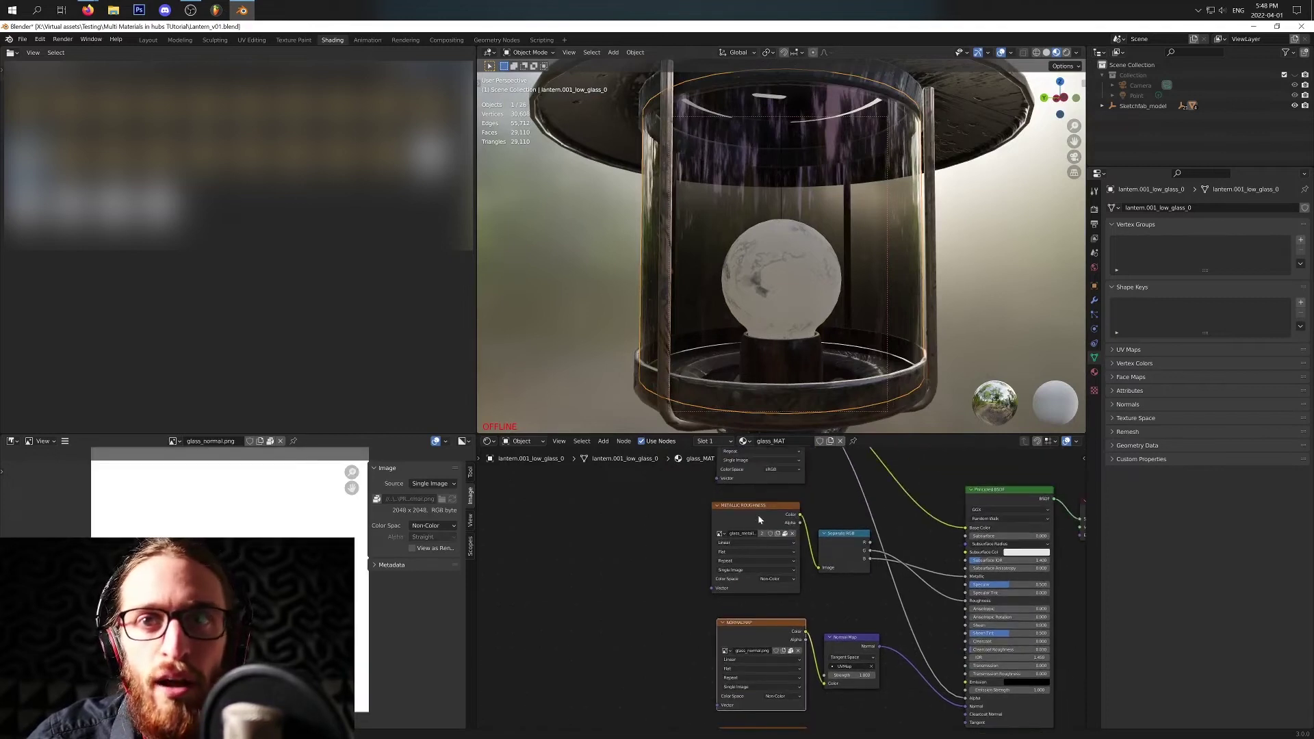
{"action": "scroll", "coordinate": [770, 563], "scroll_direction": "down", "scroll_amount": 3}
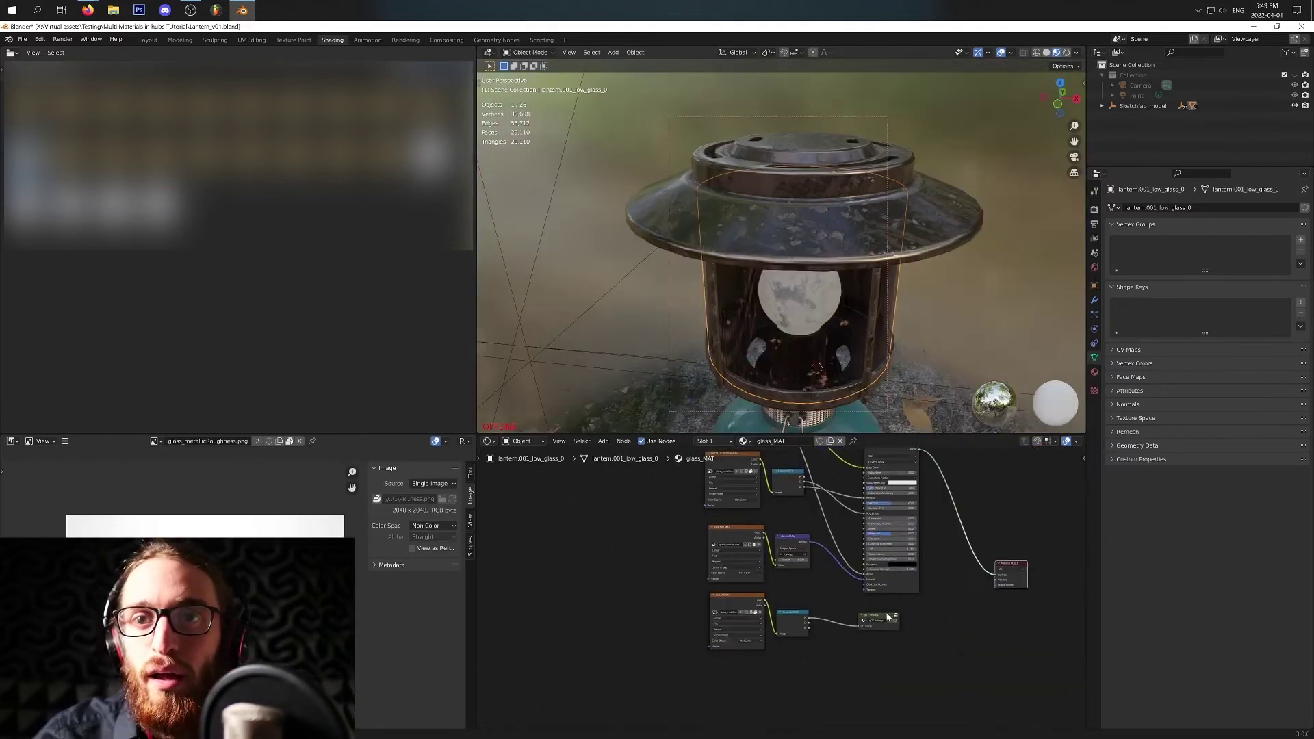
{"action": "scroll", "coordinate": [888, 618], "scroll_direction": "up", "scroll_amount": 4}
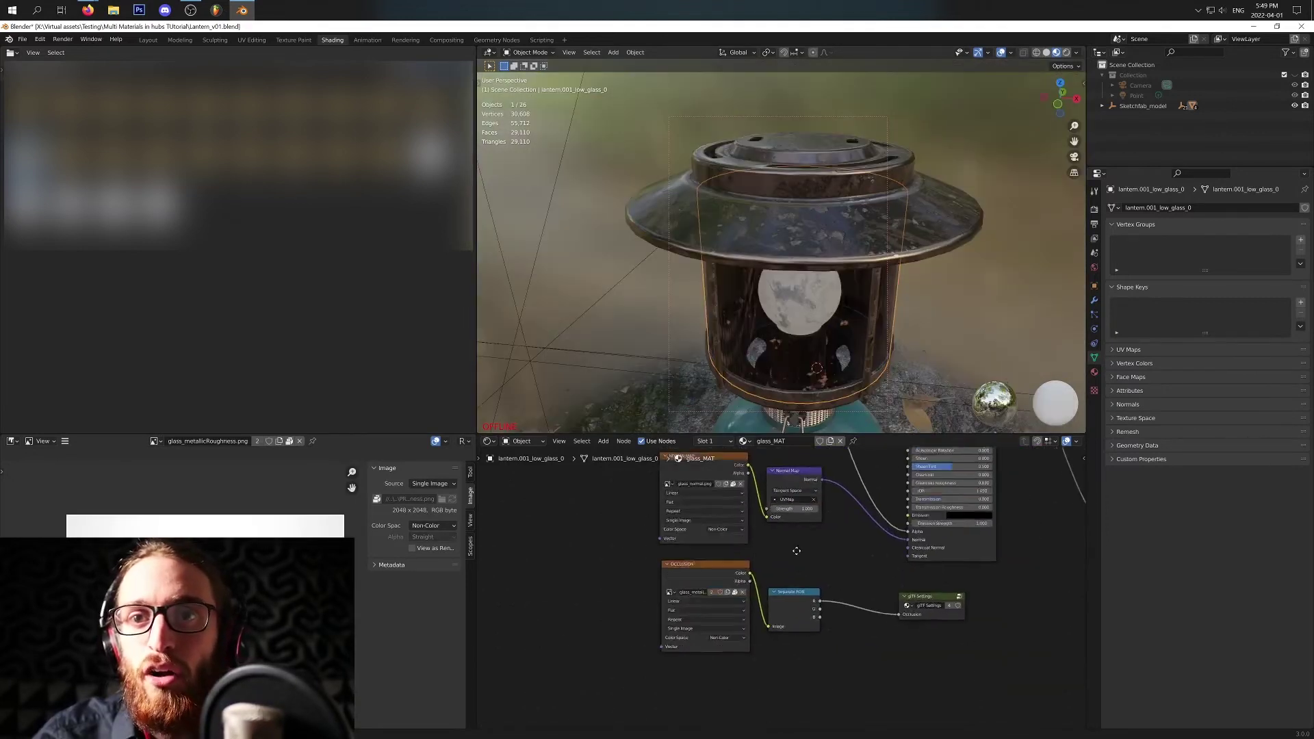
{"action": "left_click", "coordinate": [639, 552]}
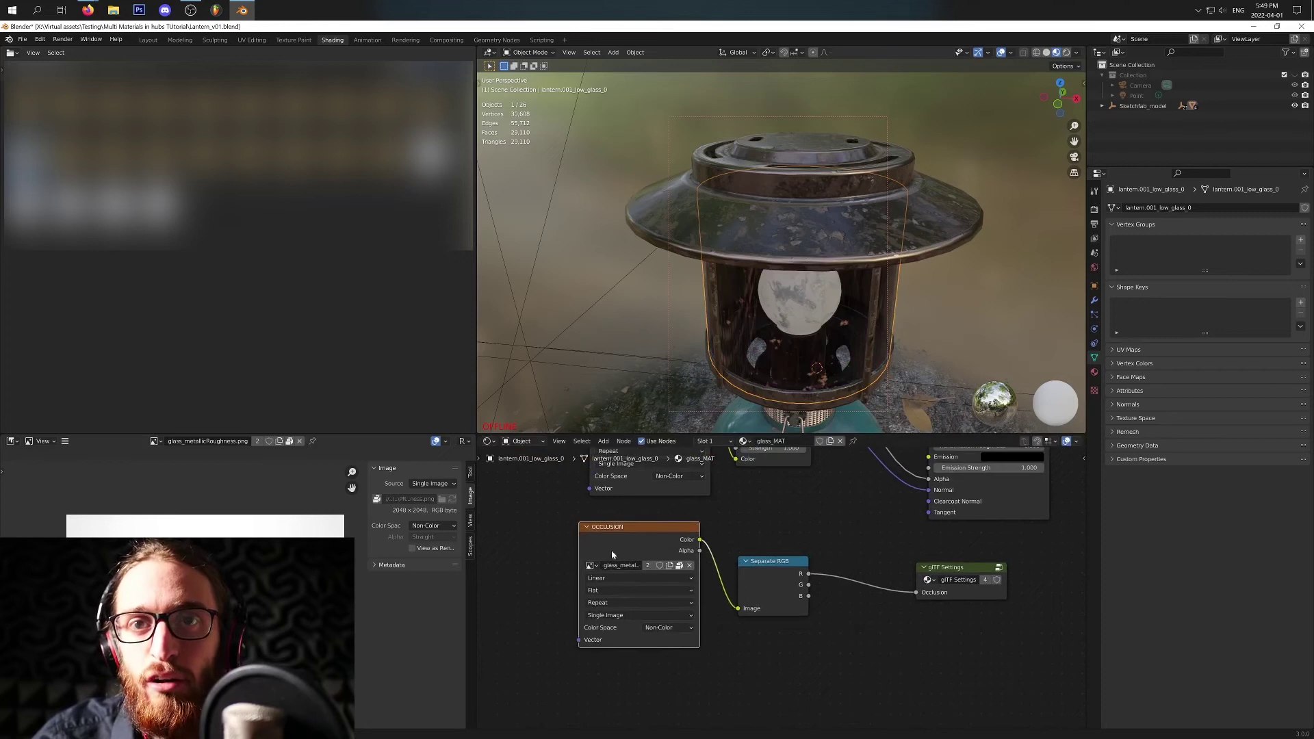
{"action": "scroll", "coordinate": [823, 559], "scroll_direction": "down", "scroll_amount": 3}
{"action": "scroll", "coordinate": [822, 559], "scroll_direction": "up", "scroll_amount": 2}
{"action": "middle_click_drag", "start_coordinate": [785, 529], "coordinate": [668, 567]}
{"action": "middle_click_drag", "start_coordinate": [549, 583], "coordinate": [677, 538]}
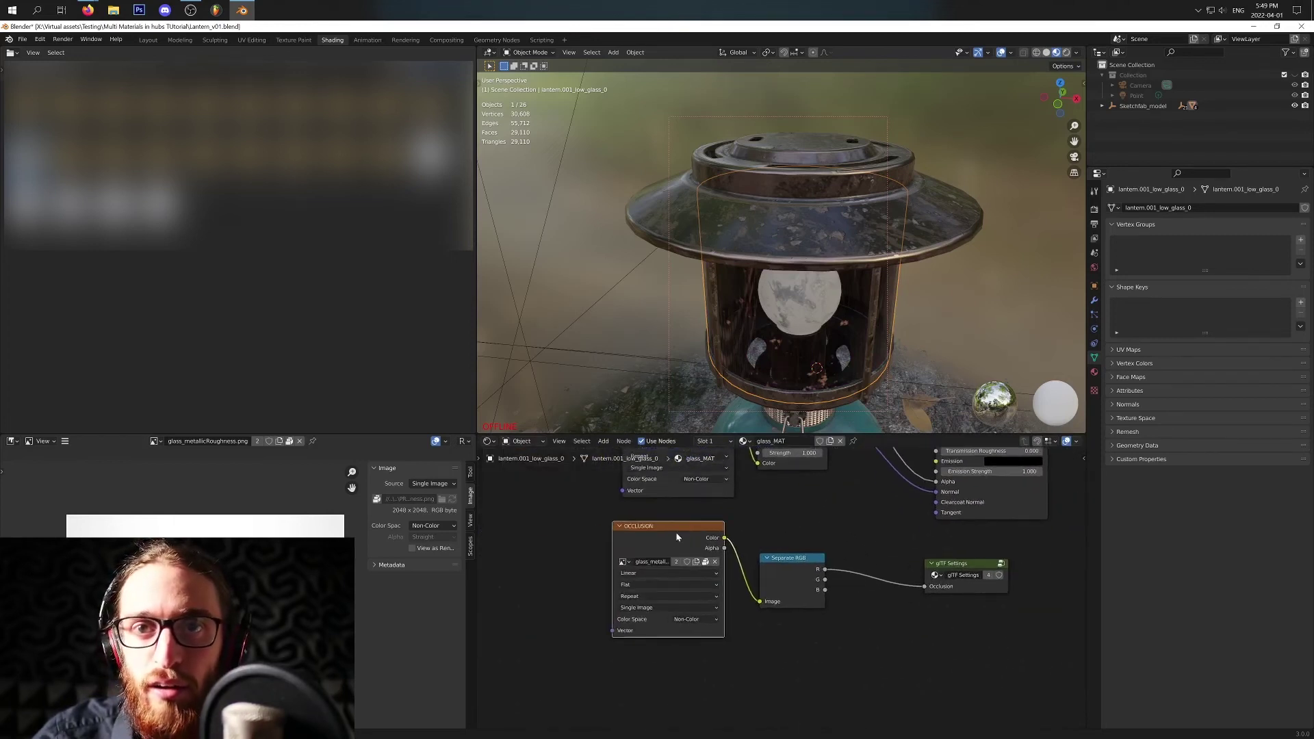
{"action": "left_click", "coordinate": [813, 579]}
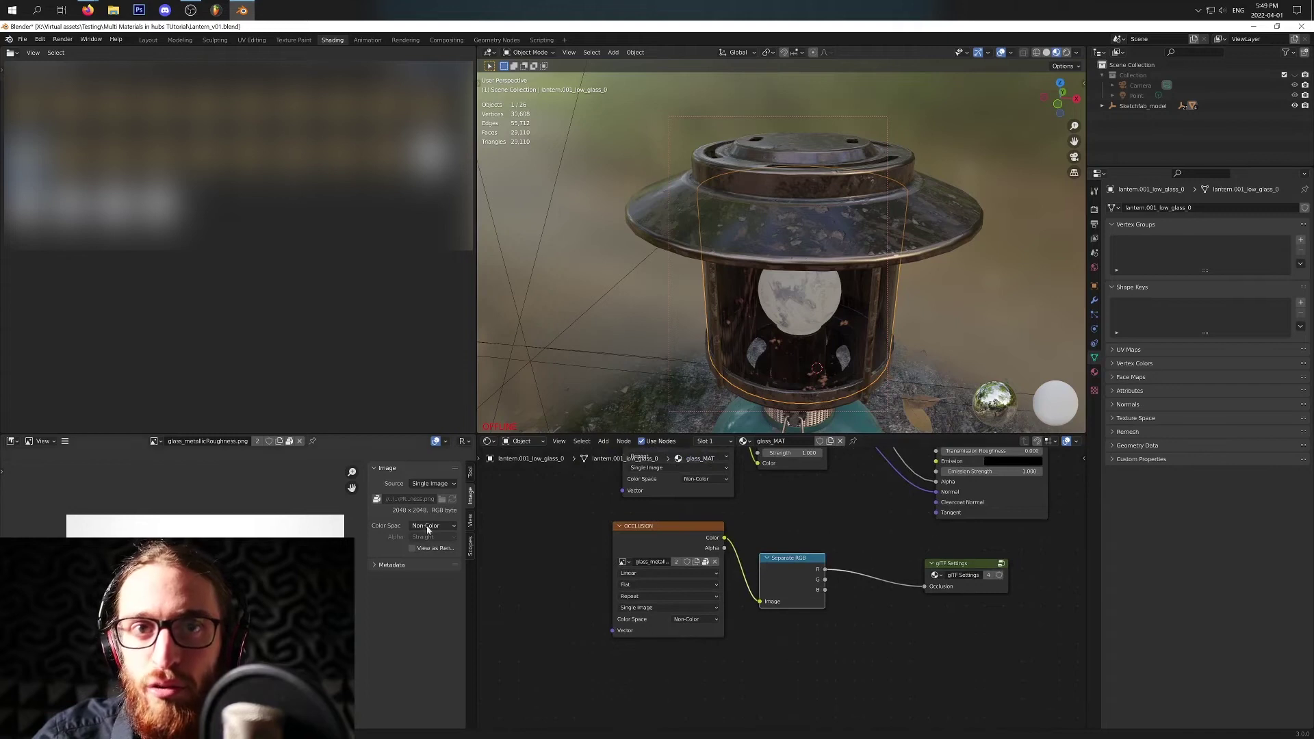
- Frame the whole tree, move Material Output beside the Principled BSDF, and space out the texture nodes
{"action": "left_click_drag", "start_coordinate": [352, 473], "coordinate": [352, 462]}
{"action": "scroll", "coordinate": [998, 566], "scroll_direction": "down", "scroll_amount": 2}
{"action": "key", "text": "ctrl+z"}
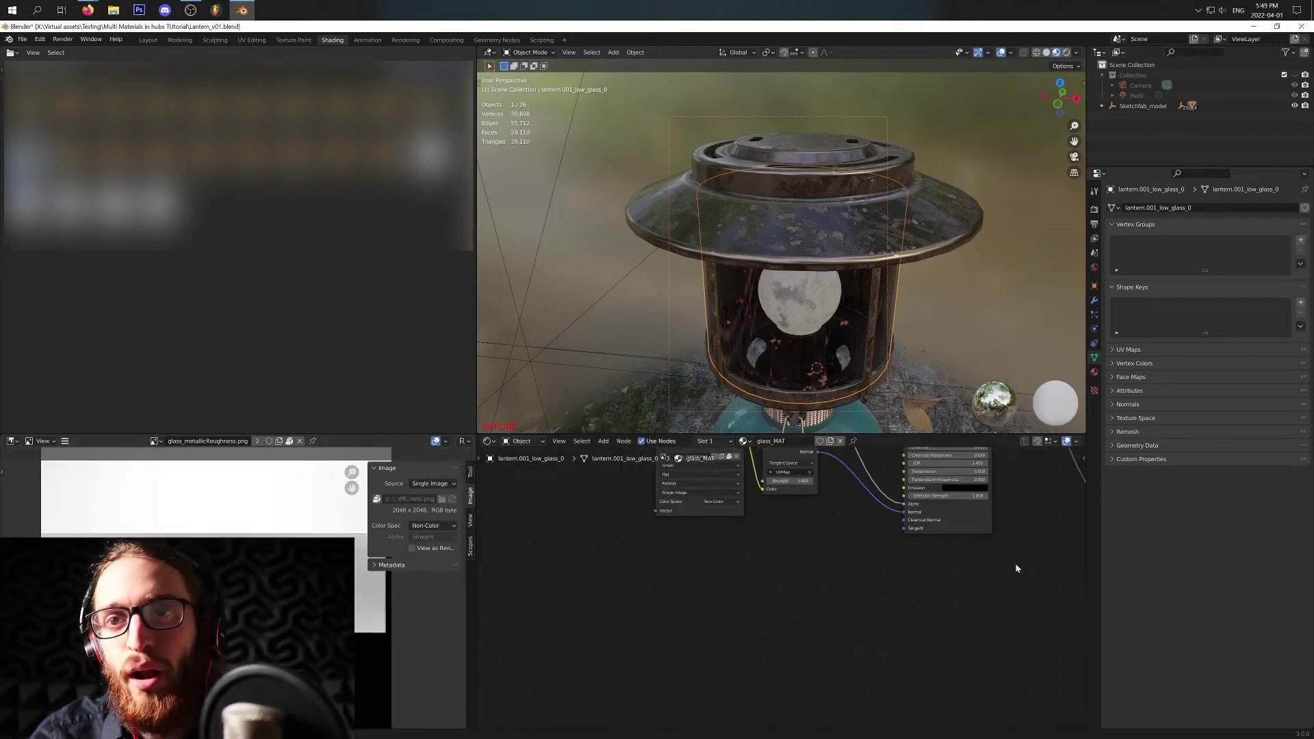
{"action": "key", "text": "Home"}
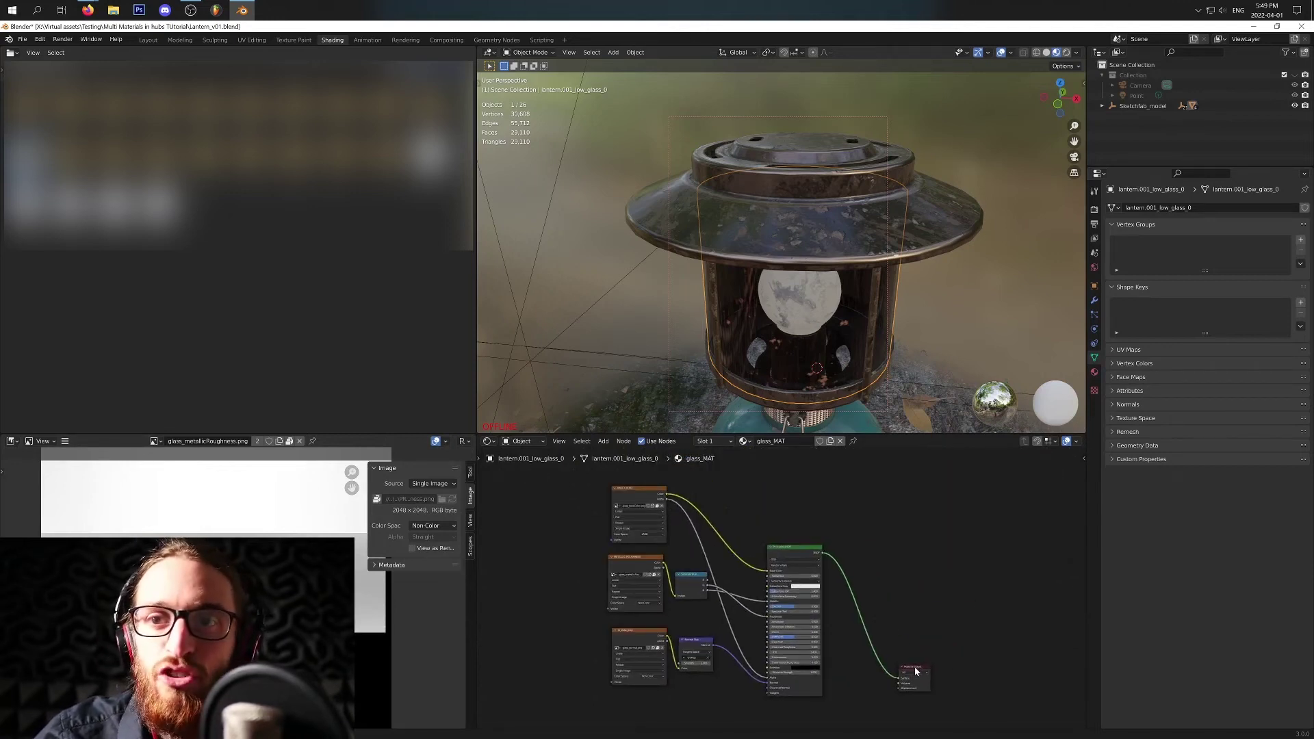
{"action": "left_click_drag", "start_coordinate": [918, 673], "coordinate": [859, 566]}
{"action": "middle_click_drag", "start_coordinate": [590, 683], "coordinate": [595, 640]}
{"action": "left_click_drag", "start_coordinate": [572, 592], "coordinate": [699, 618]}
{"action": "left_click_drag", "start_coordinate": [695, 612], "coordinate": [695, 631]}
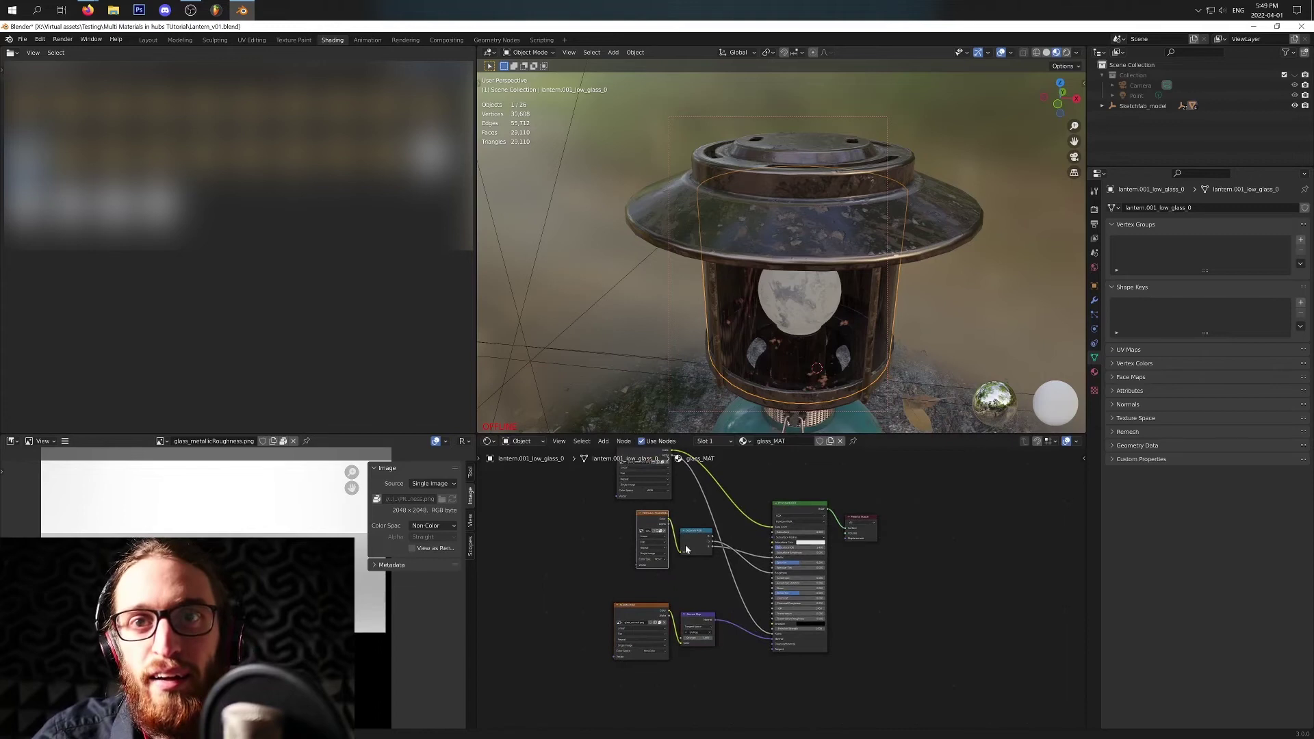
{"action": "left_click_drag", "start_coordinate": [581, 522], "coordinate": [693, 578]}
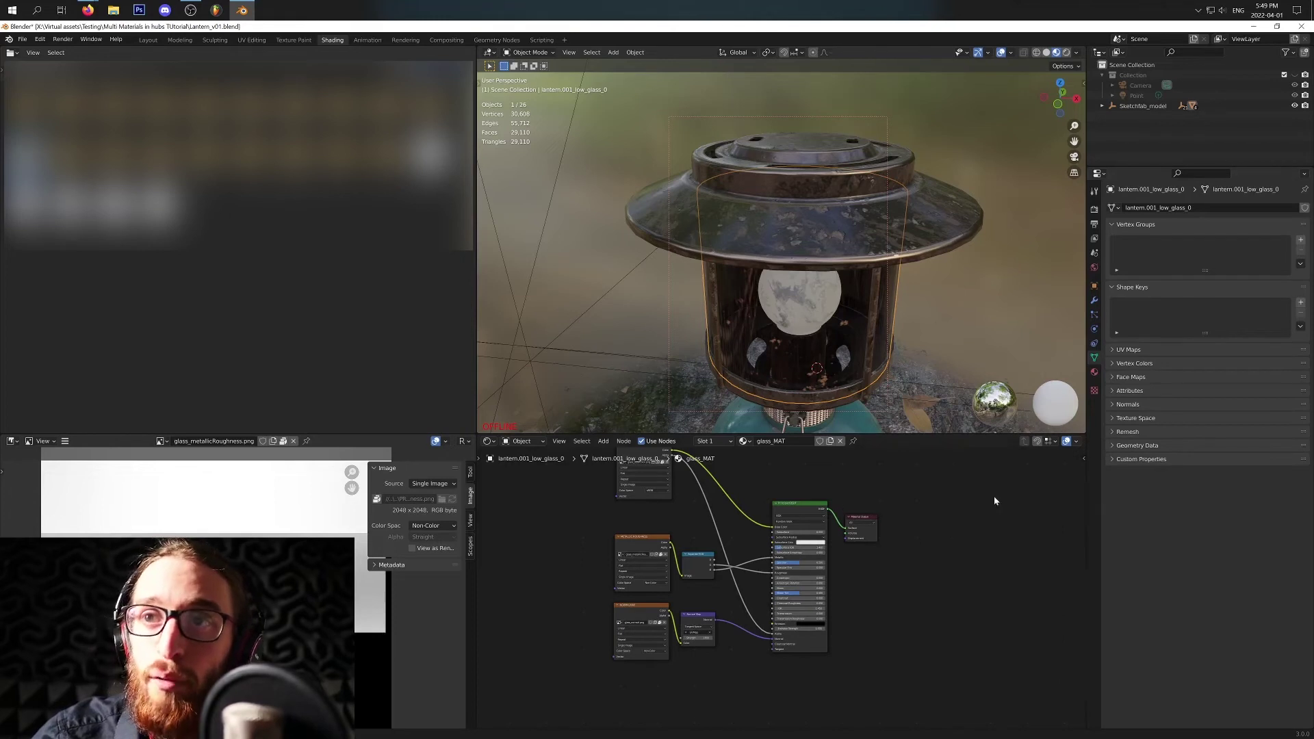
- Expand the glass material's Settings, then view Render Properties showing Cycles with 1024/4096 max samples
{"action": "left_click", "coordinate": [1095, 371]}
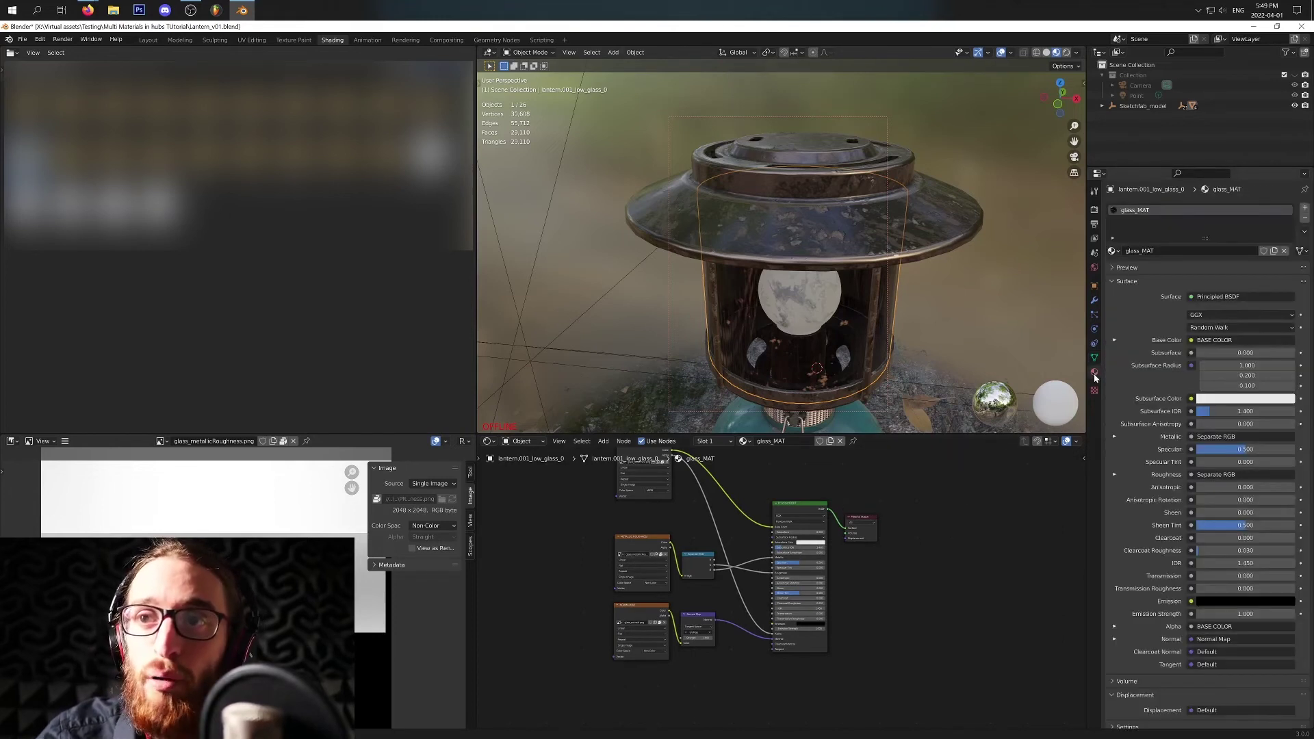
{"action": "scroll", "coordinate": [1117, 424], "scroll_direction": "down", "scroll_amount": 4}
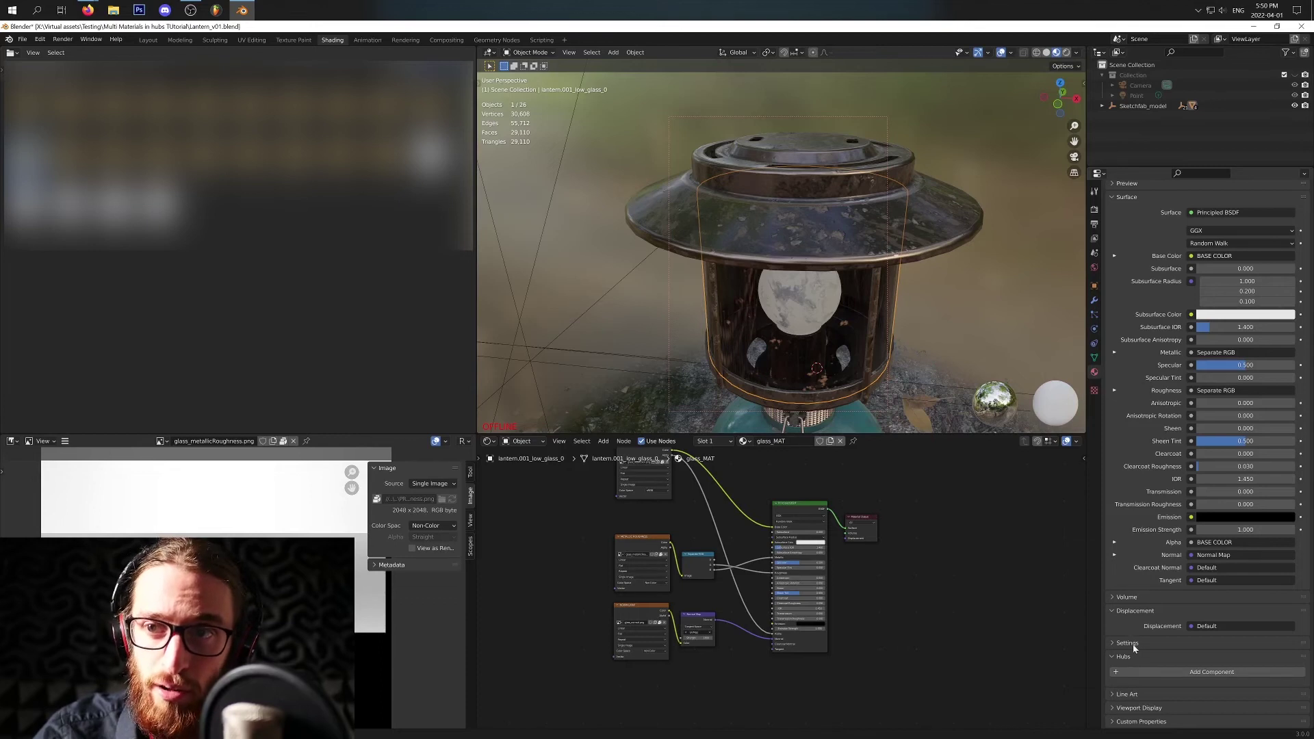
{"action": "left_click", "coordinate": [1134, 644]}
{"action": "middle_click_drag", "start_coordinate": [1134, 648], "coordinate": [1120, 568]}
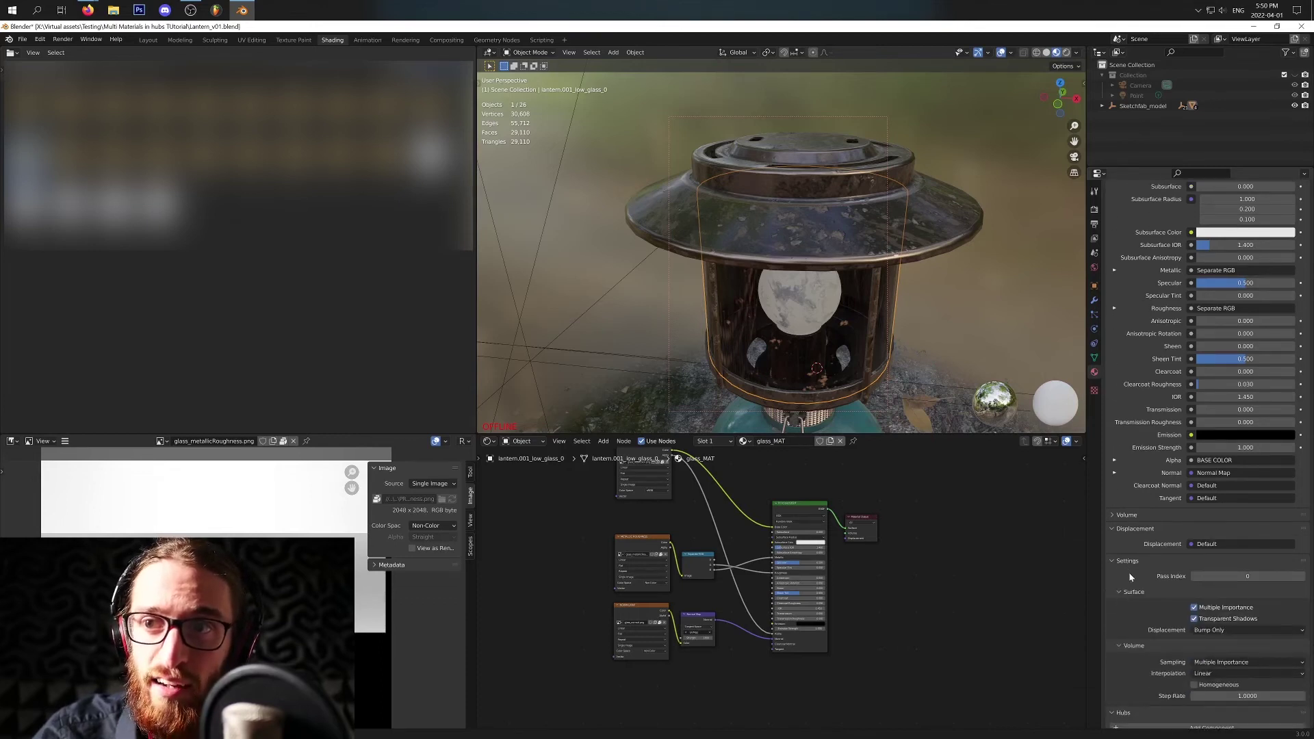
{"action": "scroll", "coordinate": [1131, 577], "scroll_direction": "down", "scroll_amount": 1}
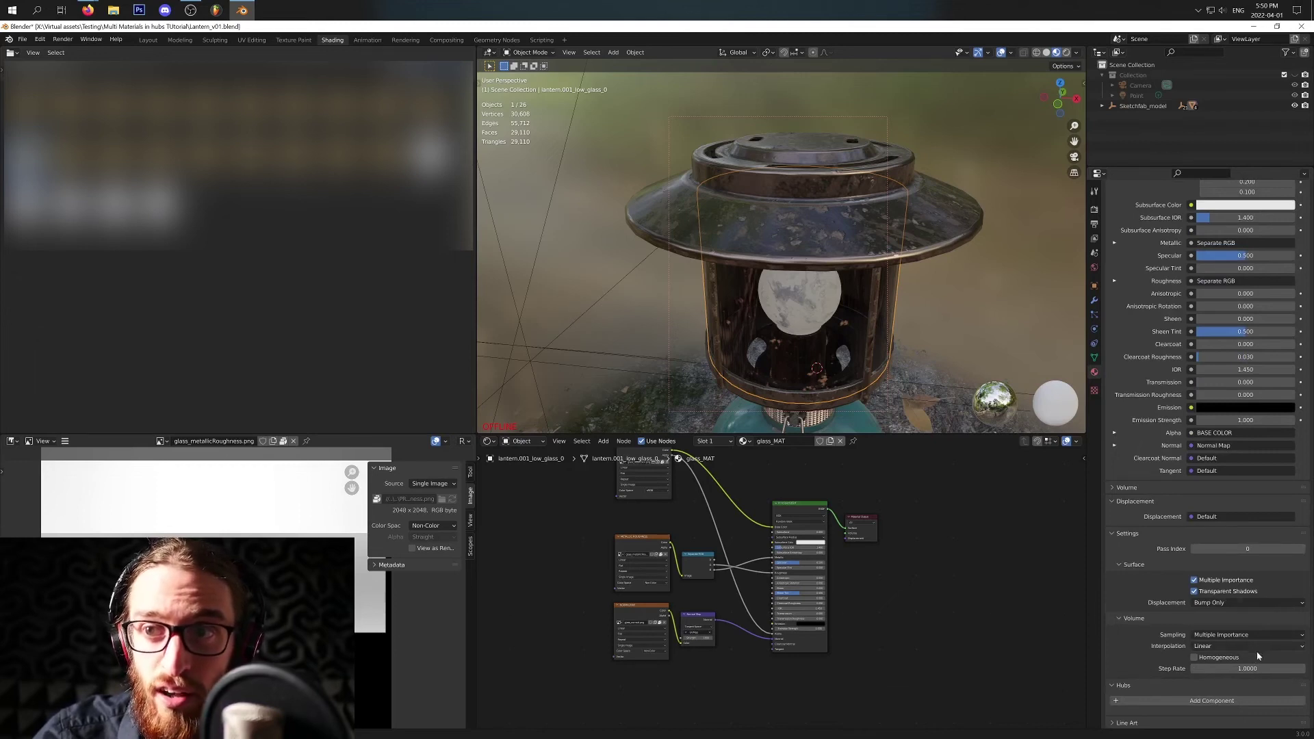
{"action": "left_click", "coordinate": [1095, 210]}
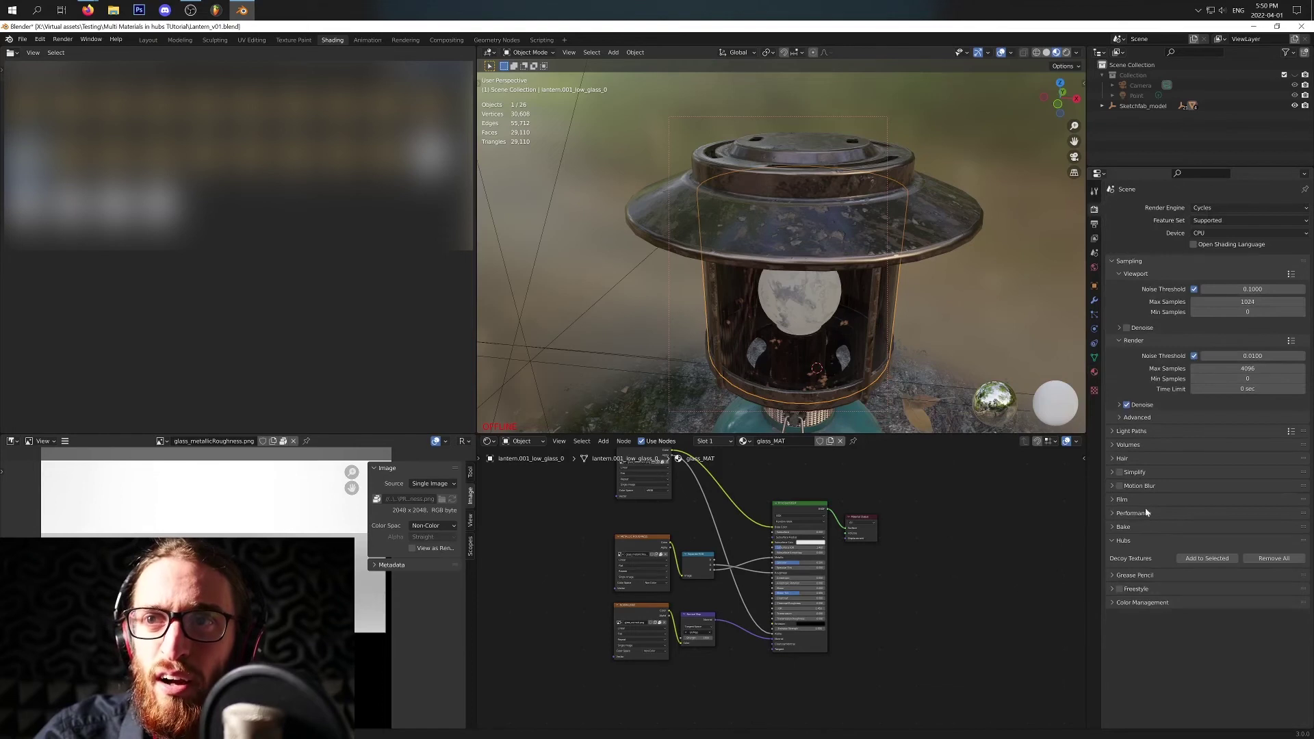
- Set the render engine to Eevee and return to the glass material's settings
{"action": "left_click", "coordinate": [1202, 209]}
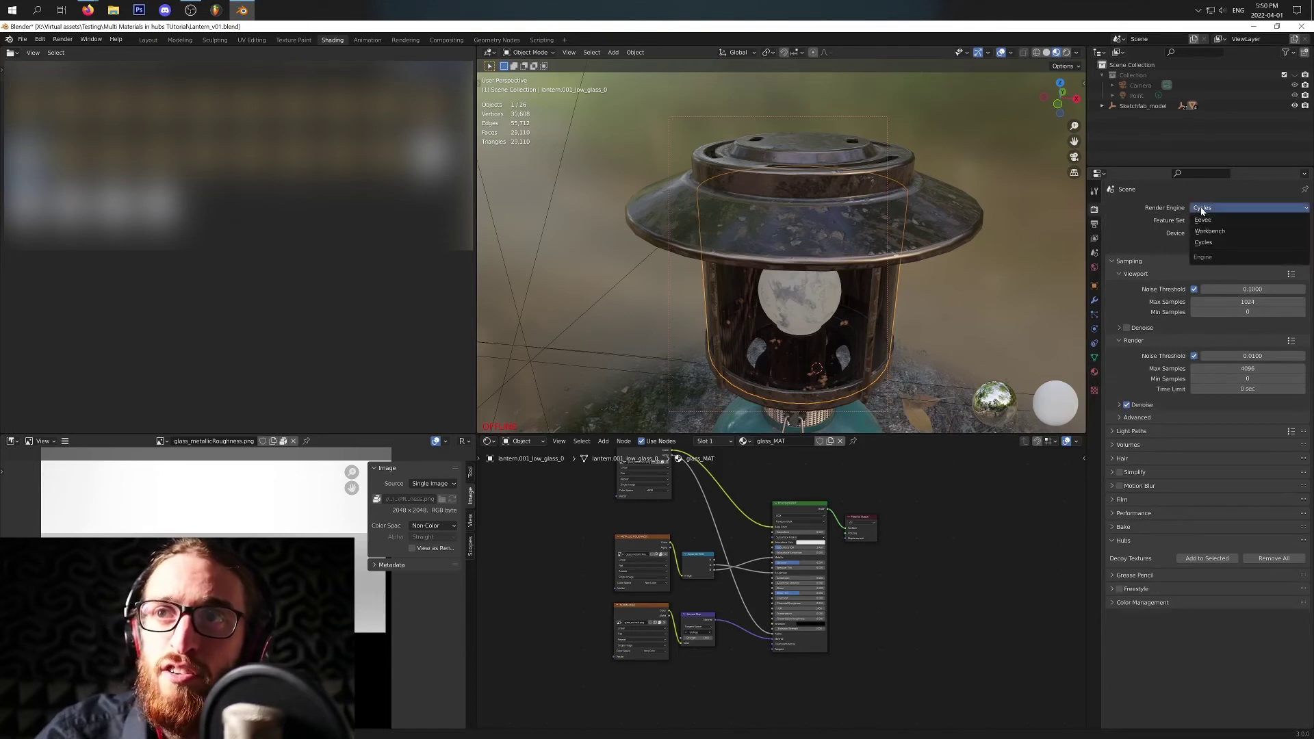
{"action": "left_click", "coordinate": [1210, 221]}
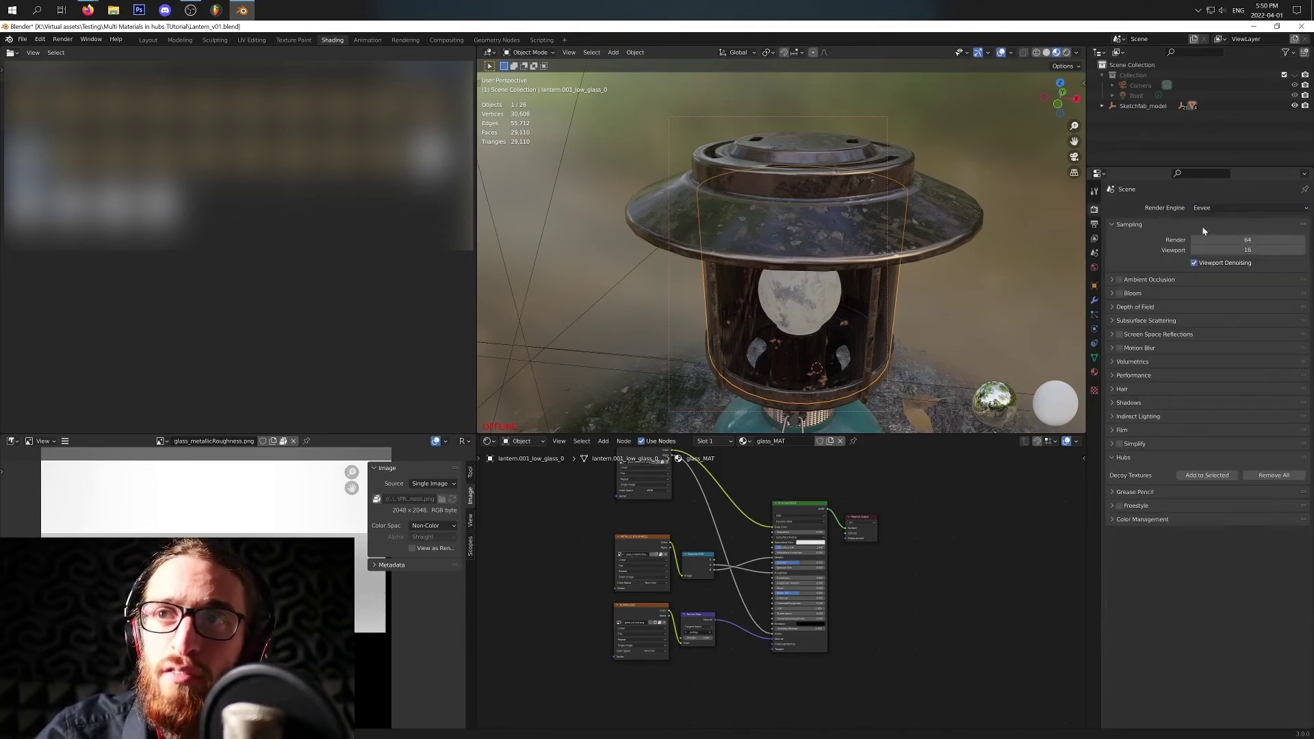
{"action": "left_click", "coordinate": [1094, 372]}
{"action": "scroll", "coordinate": [1148, 642], "scroll_direction": "down", "scroll_amount": 2}
{"action": "scroll", "coordinate": [1148, 643], "scroll_direction": "down", "scroll_amount": 5}
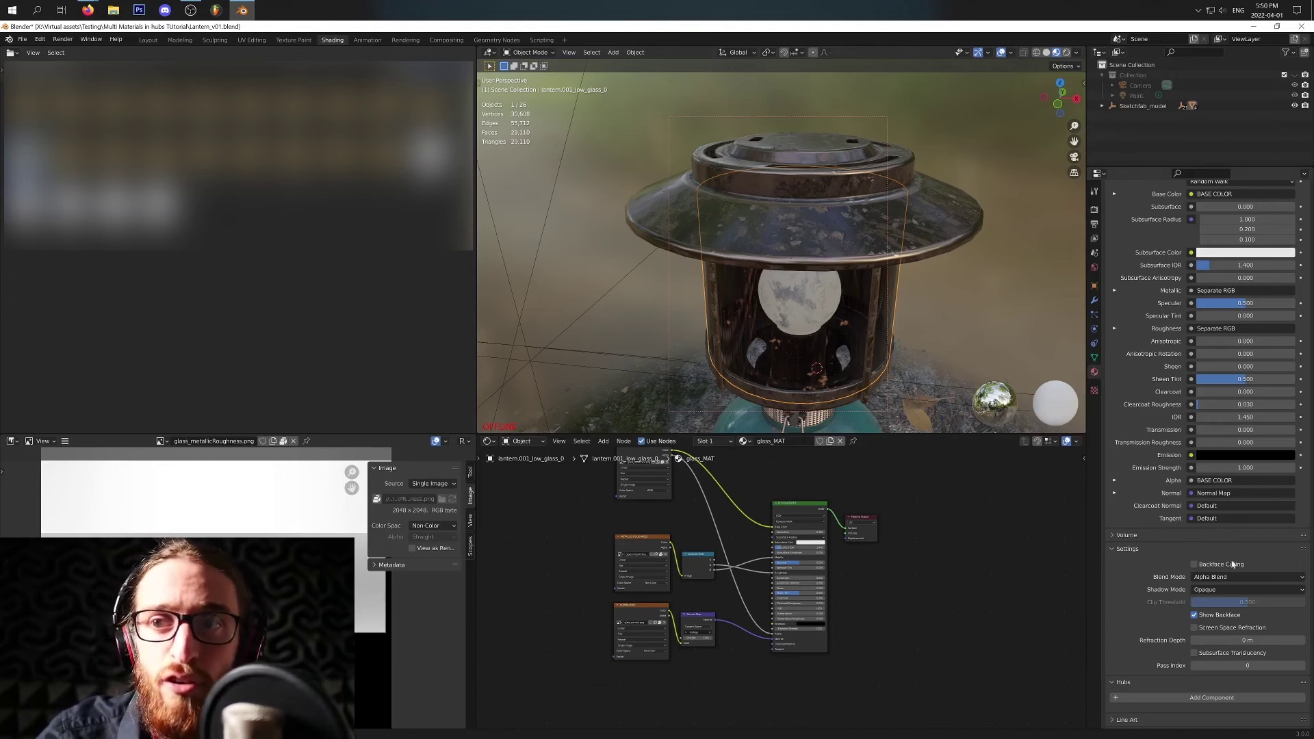
- Confirm Eevee is the active render engine, then go back to the glass material's properties
{"action": "left_click", "coordinate": [1095, 211]}
{"action": "left_click", "coordinate": [1208, 208]}
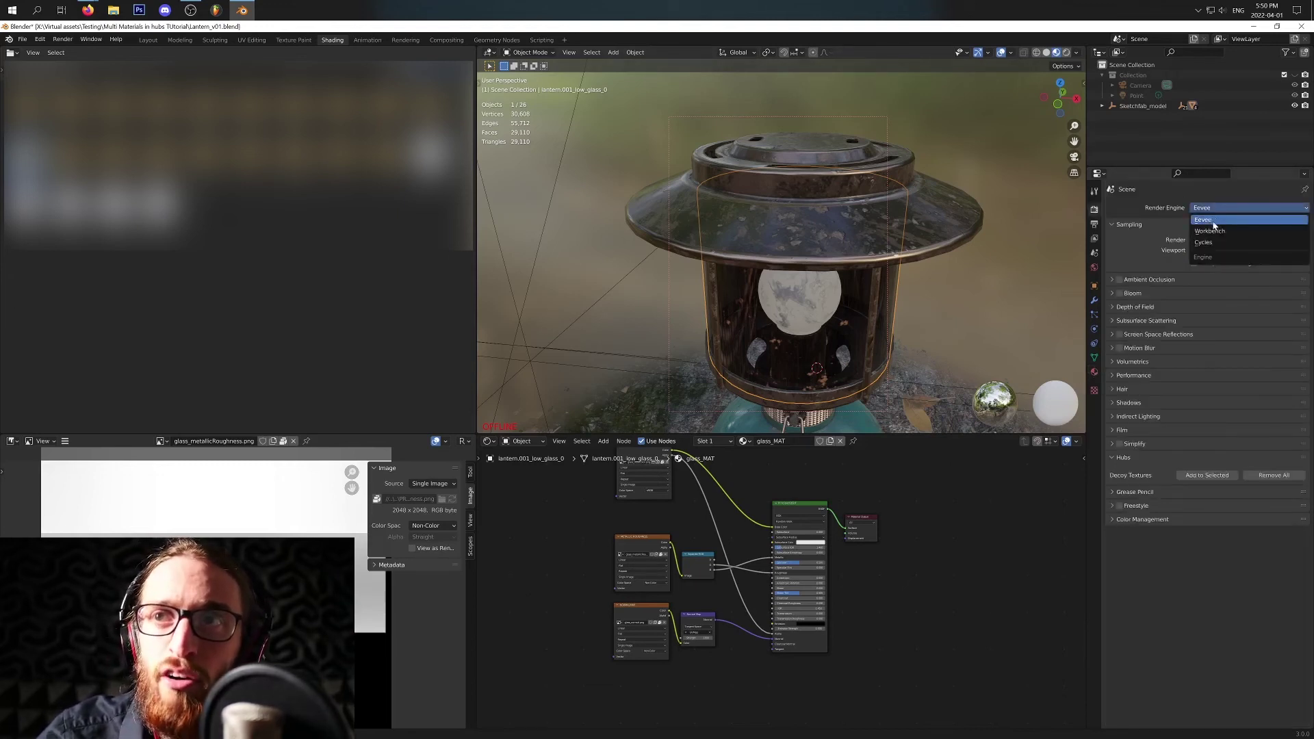
{"action": "left_click", "coordinate": [1095, 371]}
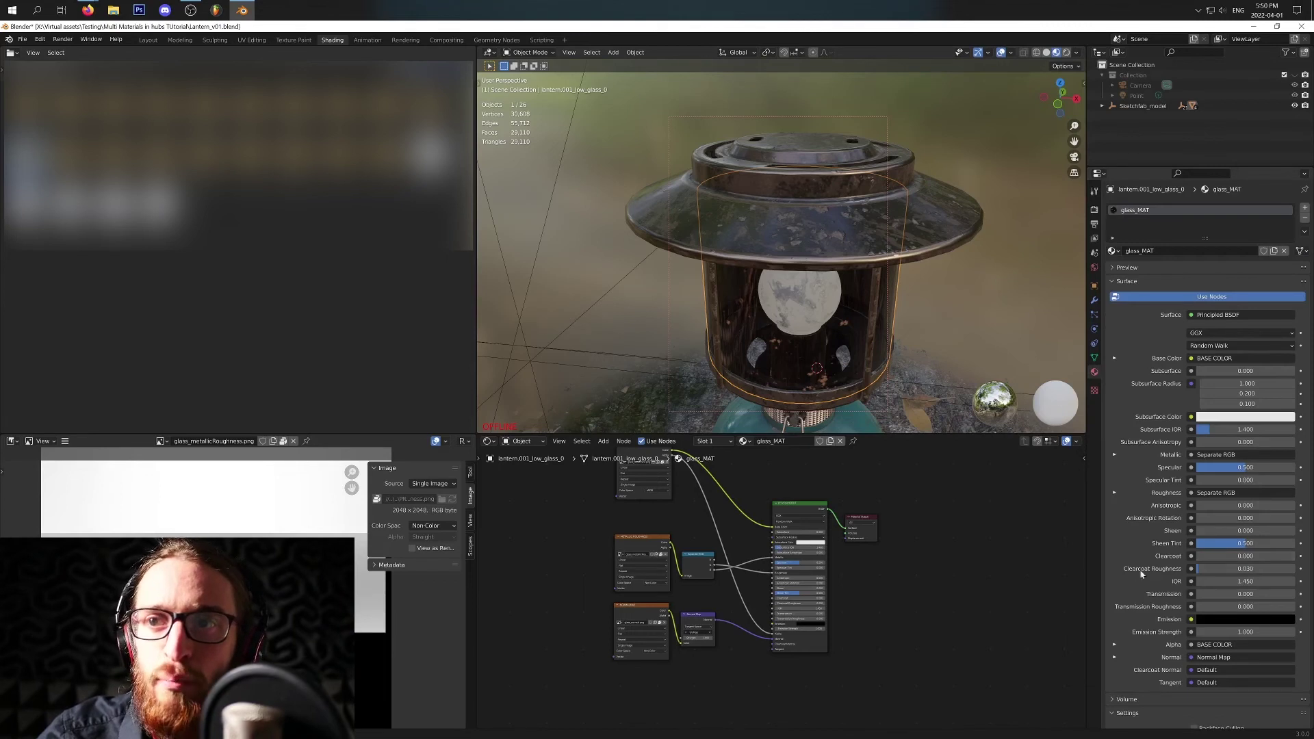
{"action": "scroll", "coordinate": [1141, 573], "scroll_direction": "down", "scroll_amount": 6}
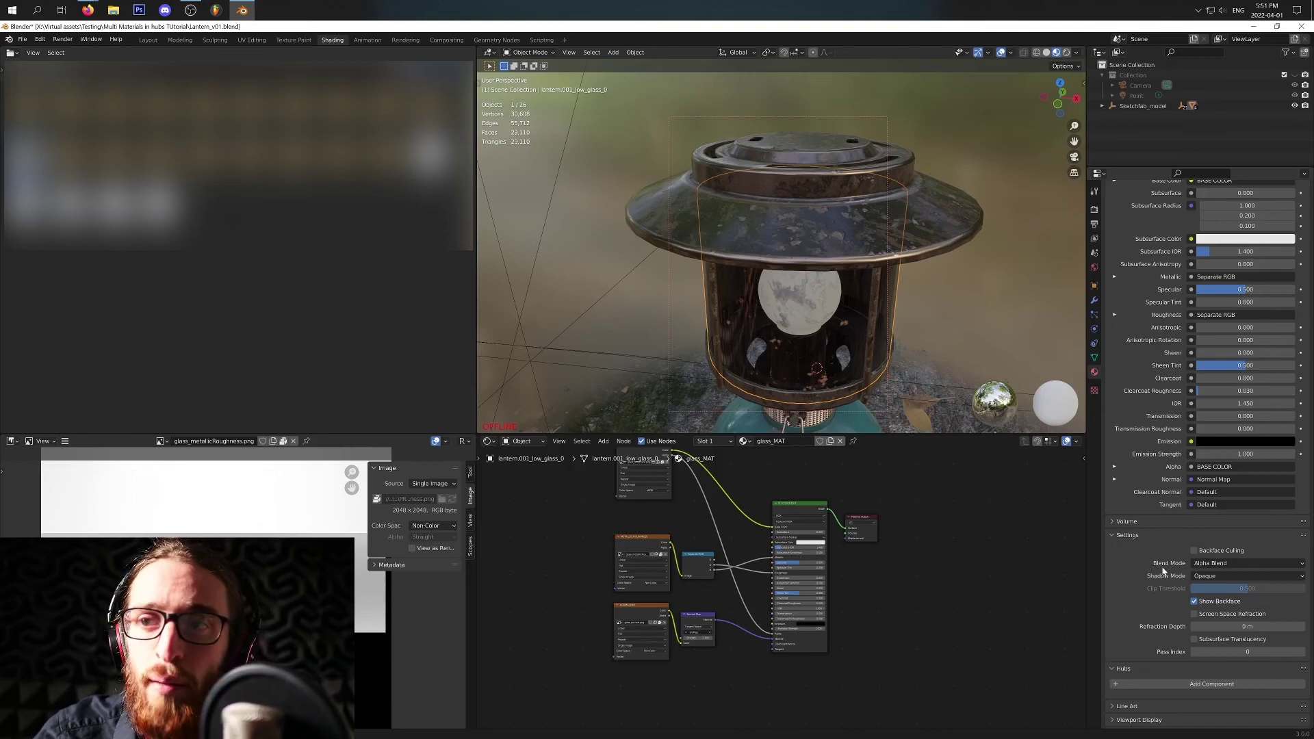
- Switch the glass material's blend mode to Alpha Clip and compare the lantern in the viewport
{"action": "middle_click_drag", "start_coordinate": [849, 344], "coordinate": [841, 294]}
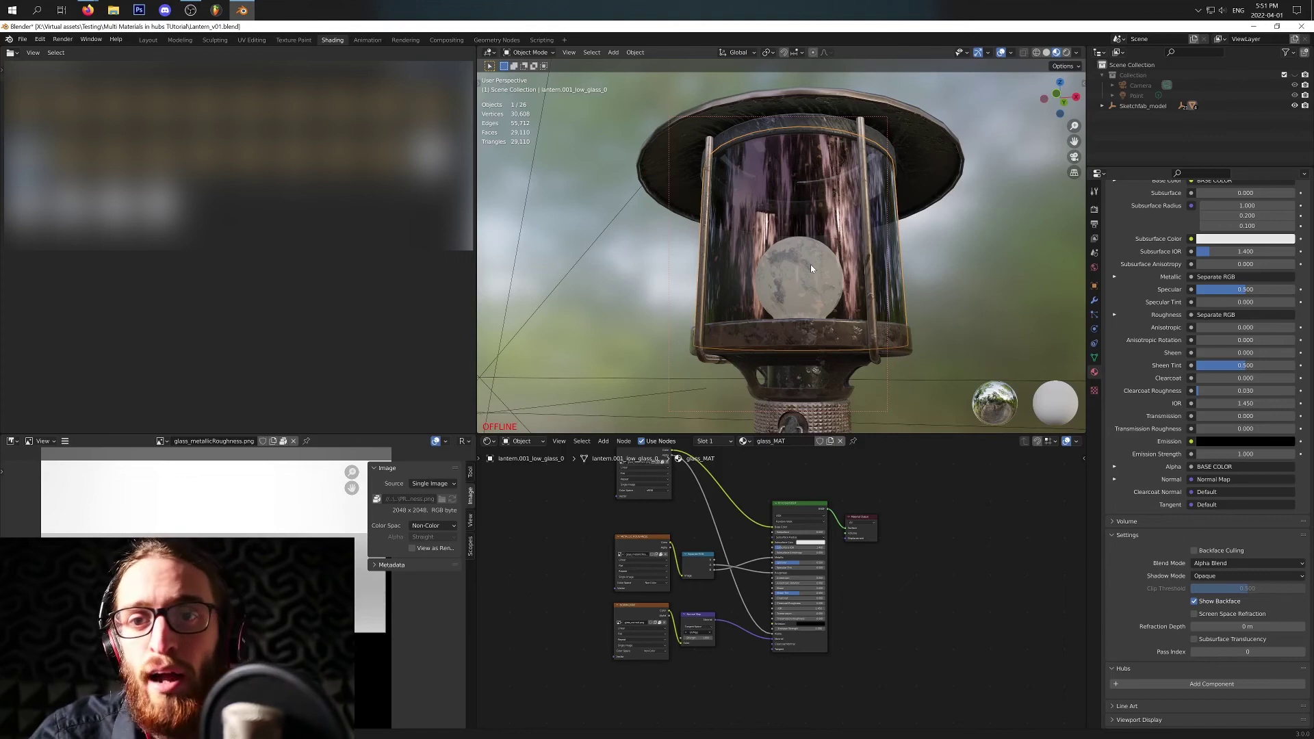
{"action": "left_click", "coordinate": [1204, 565]}
{"action": "left_click", "coordinate": [1222, 608]}
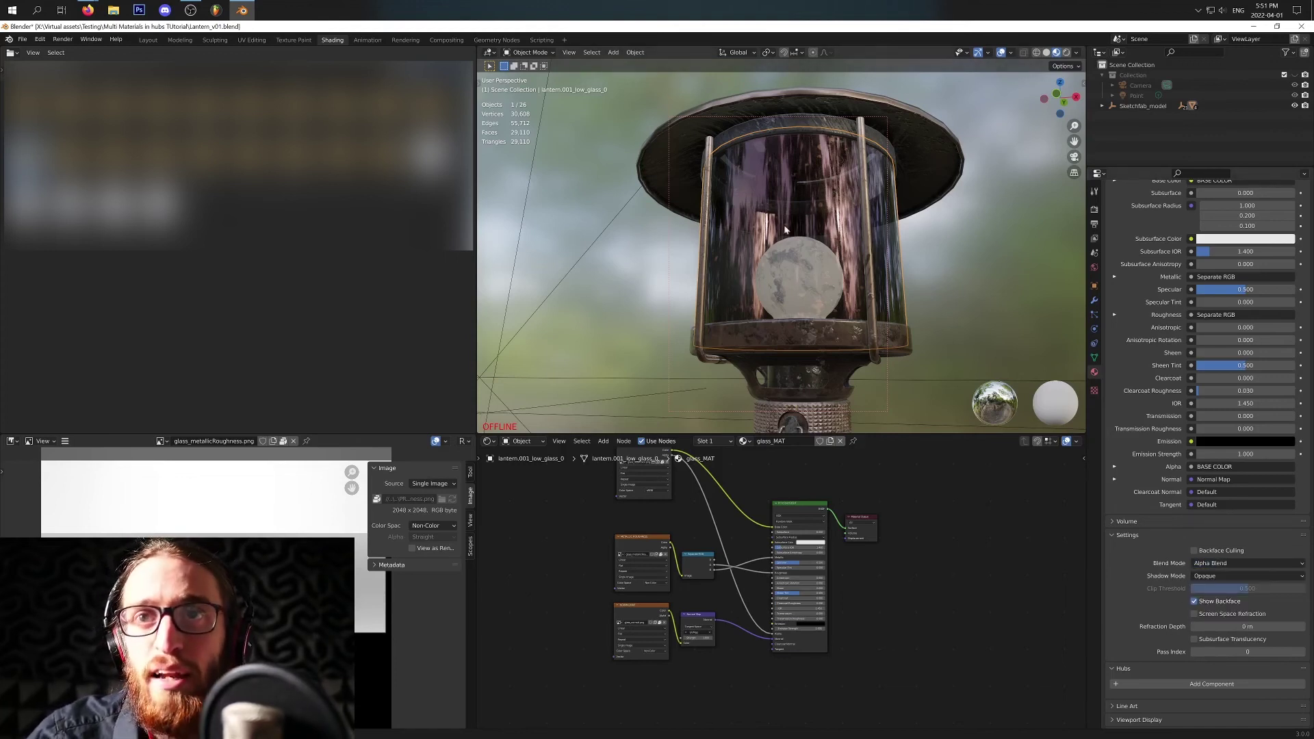
{"action": "middle_click_drag", "start_coordinate": [786, 230], "coordinate": [755, 275]}
{"action": "left_click", "coordinate": [1213, 564]}
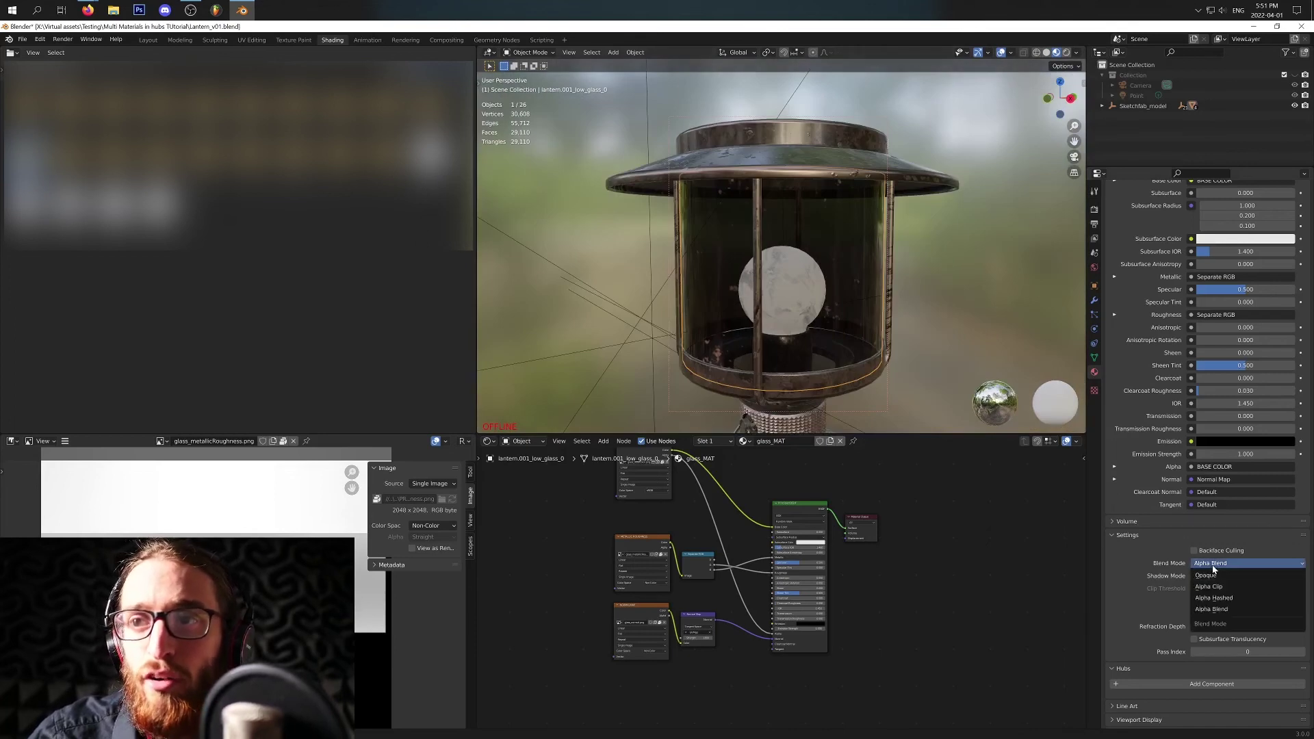
{"action": "left_click", "coordinate": [1209, 587]}
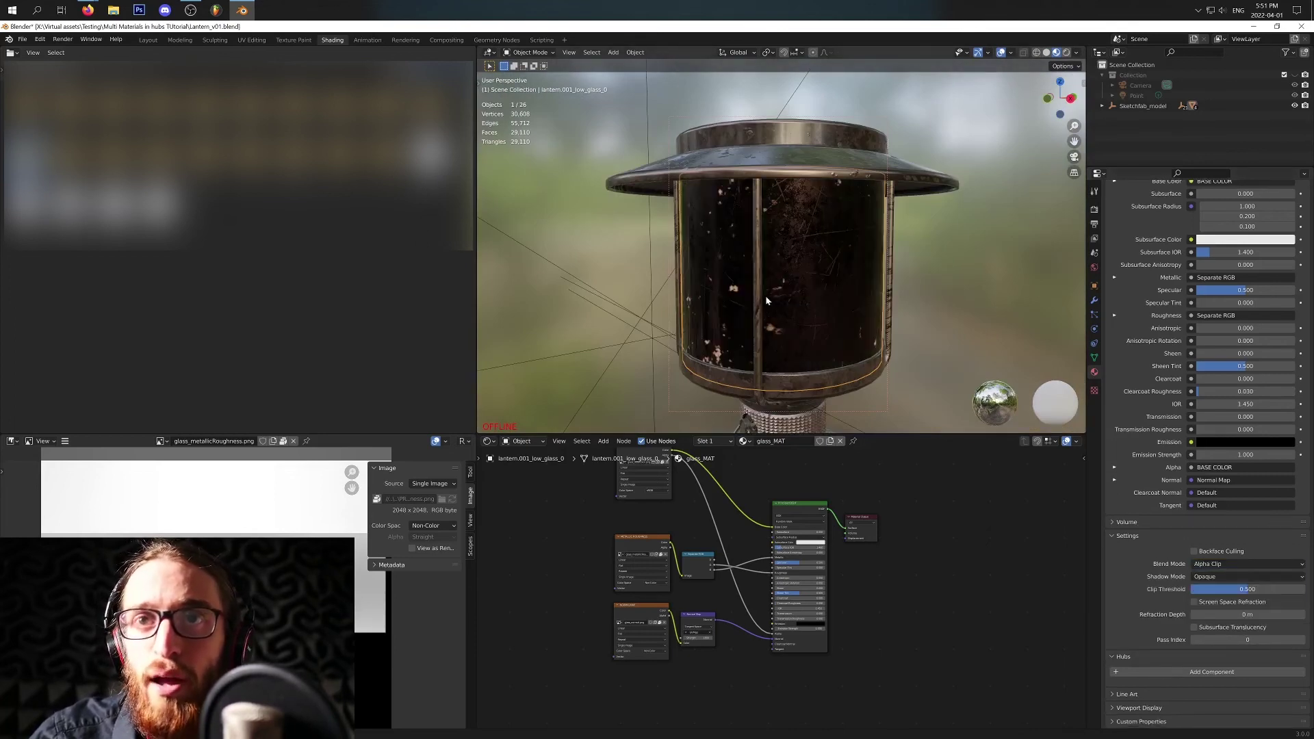
{"action": "scroll", "coordinate": [765, 294], "scroll_direction": "up", "scroll_amount": 8}
- Set the blend mode back to Alpha Blend and orbit to inspect the see-through glass
{"action": "middle_click_drag", "start_coordinate": [899, 257], "coordinate": [910, 305]}
{"action": "scroll", "coordinate": [856, 307], "scroll_direction": "down", "scroll_amount": 6}
{"action": "scroll", "coordinate": [872, 333], "scroll_direction": "down", "scroll_amount": 2}
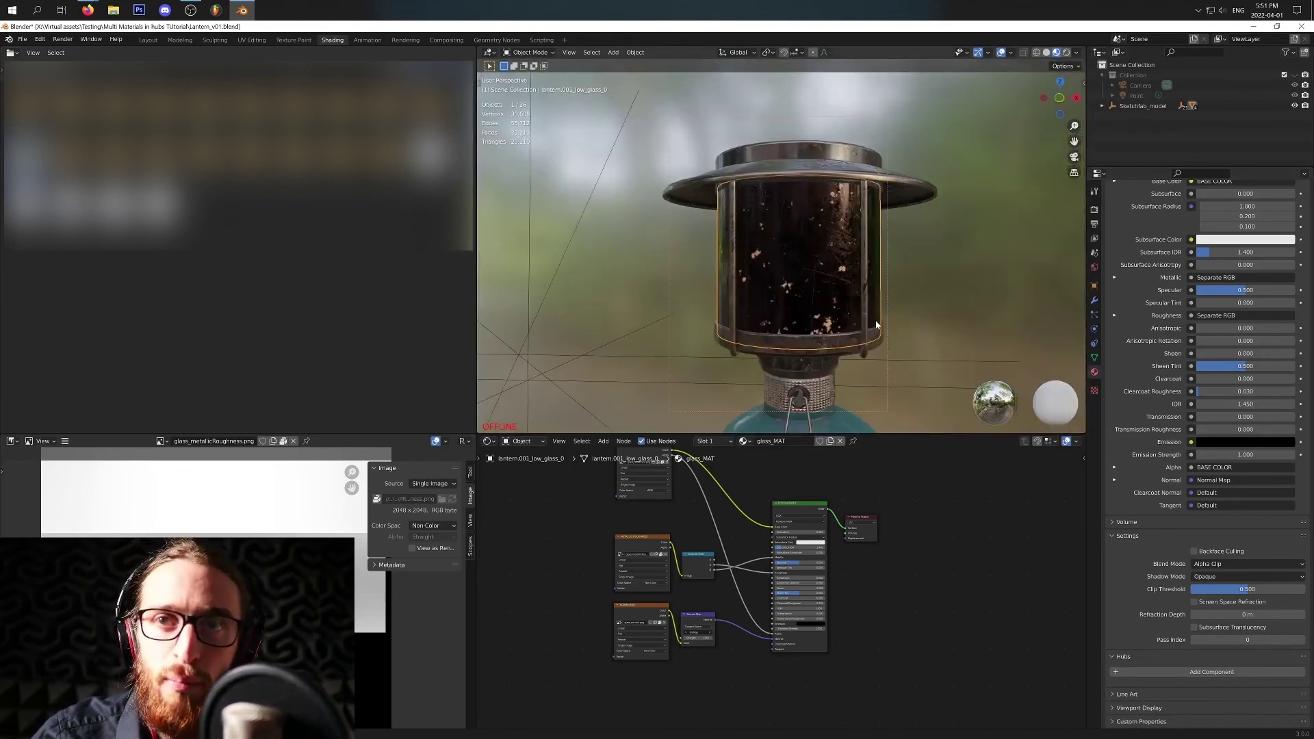
{"action": "left_click", "coordinate": [1217, 564]}
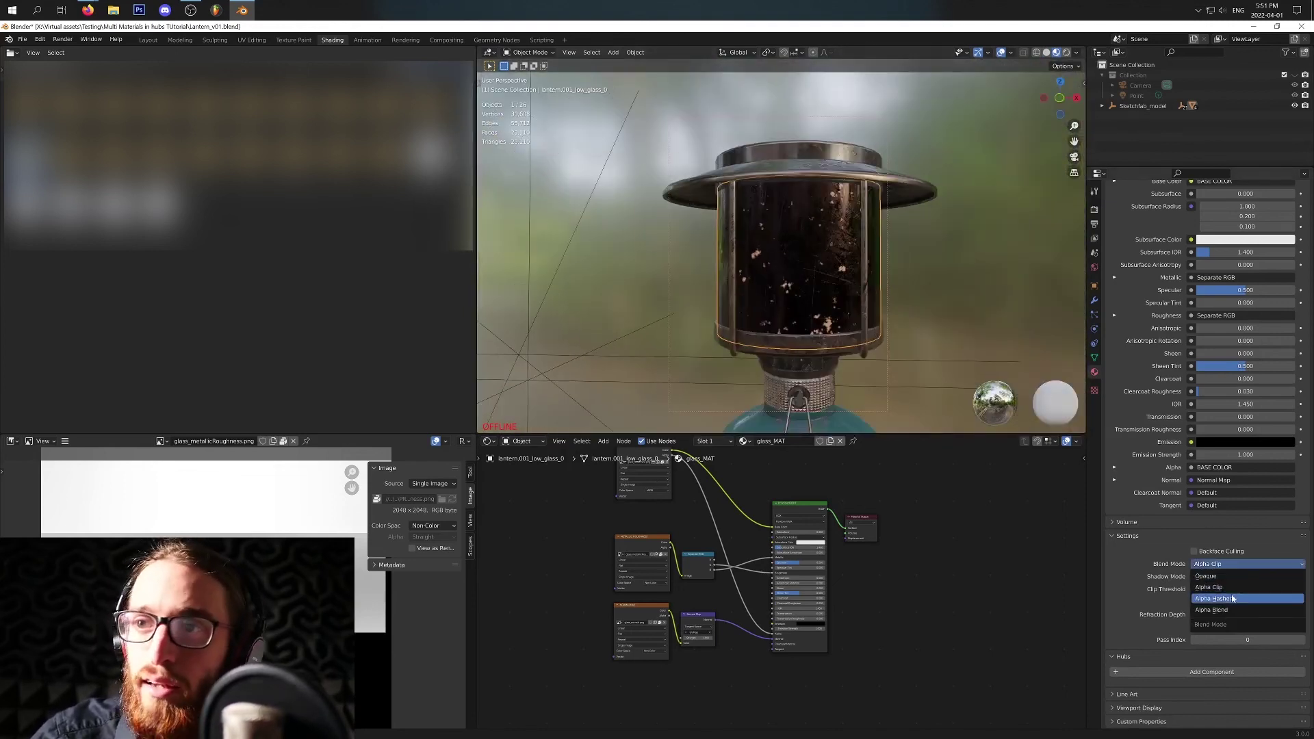
{"action": "left_click", "coordinate": [1220, 610]}
{"action": "middle_click_drag", "start_coordinate": [802, 231], "coordinate": [766, 315]}
{"action": "scroll", "coordinate": [762, 327], "scroll_direction": "down", "scroll_amount": 5}
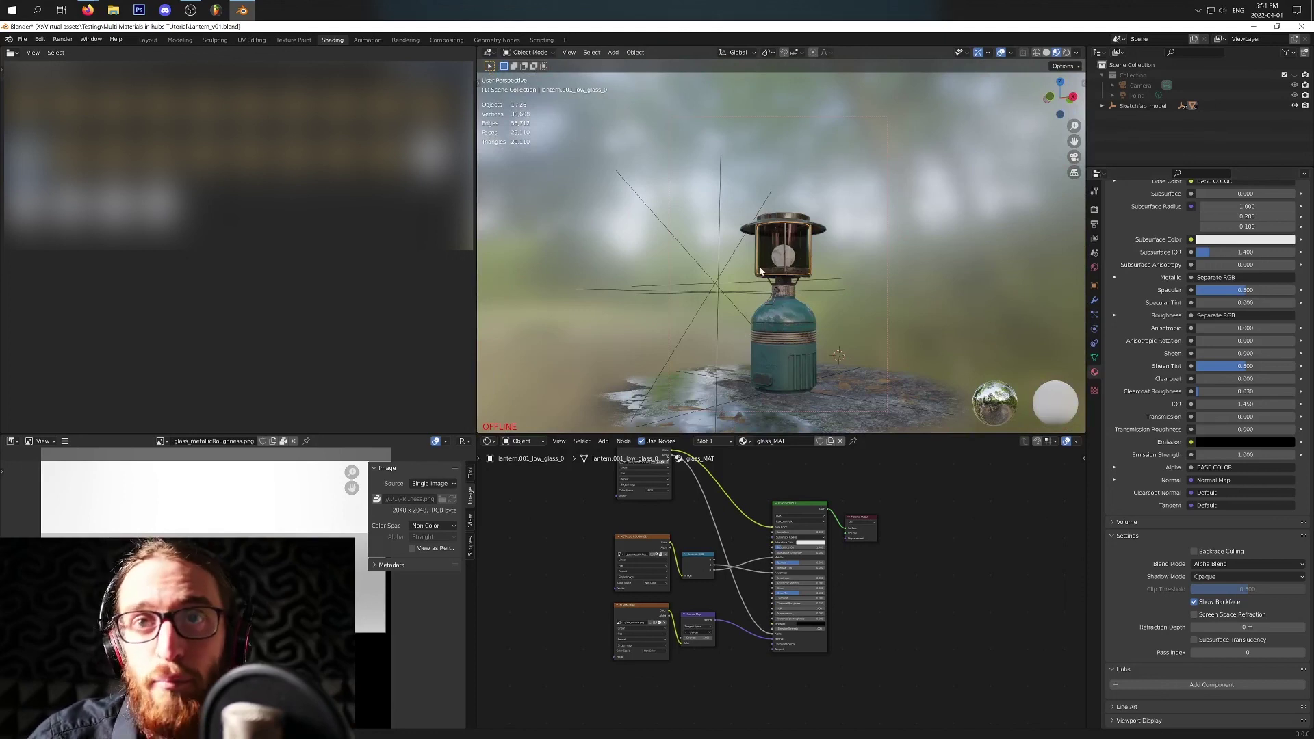
{"action": "scroll", "coordinate": [794, 287], "scroll_direction": "up", "scroll_amount": 4}
{"action": "scroll", "coordinate": [843, 258], "scroll_direction": "down", "scroll_amount": 4}
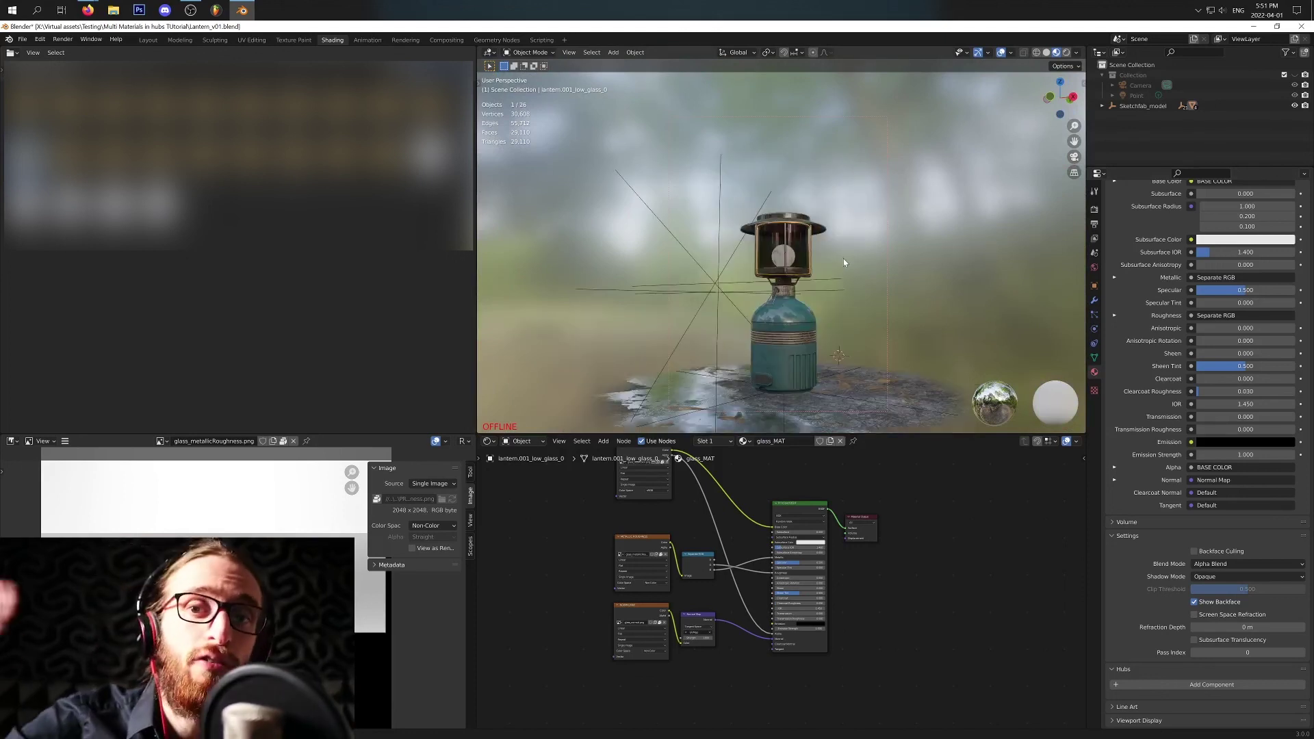